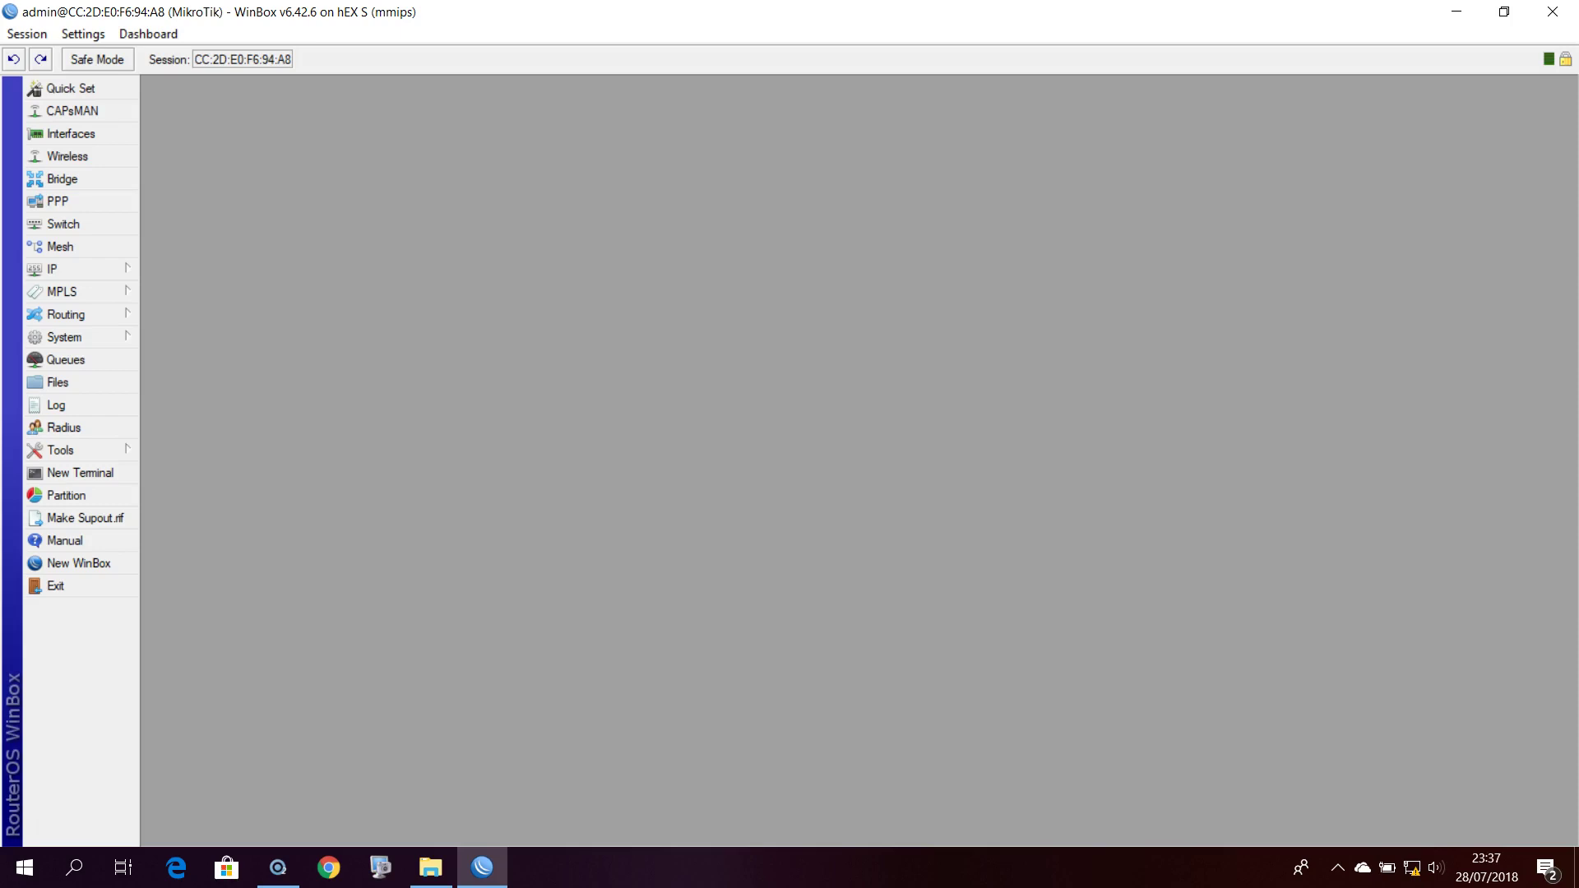
# - Start a new firewall NAT rule and set its chain to dstnat
pyautogui.click(64, 270)
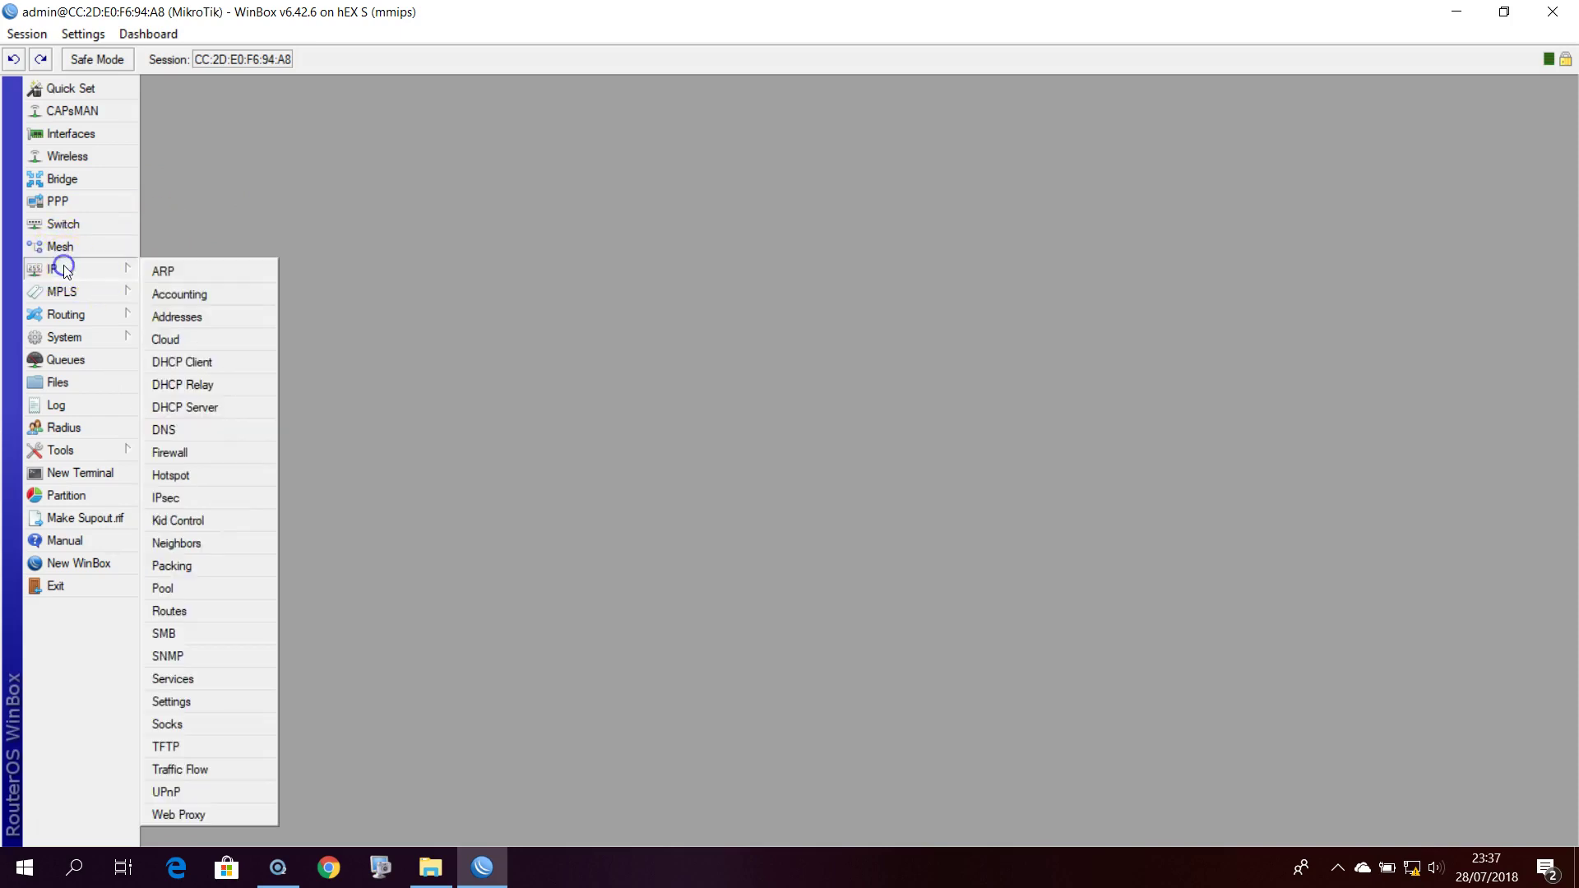
pyautogui.click(225, 452)
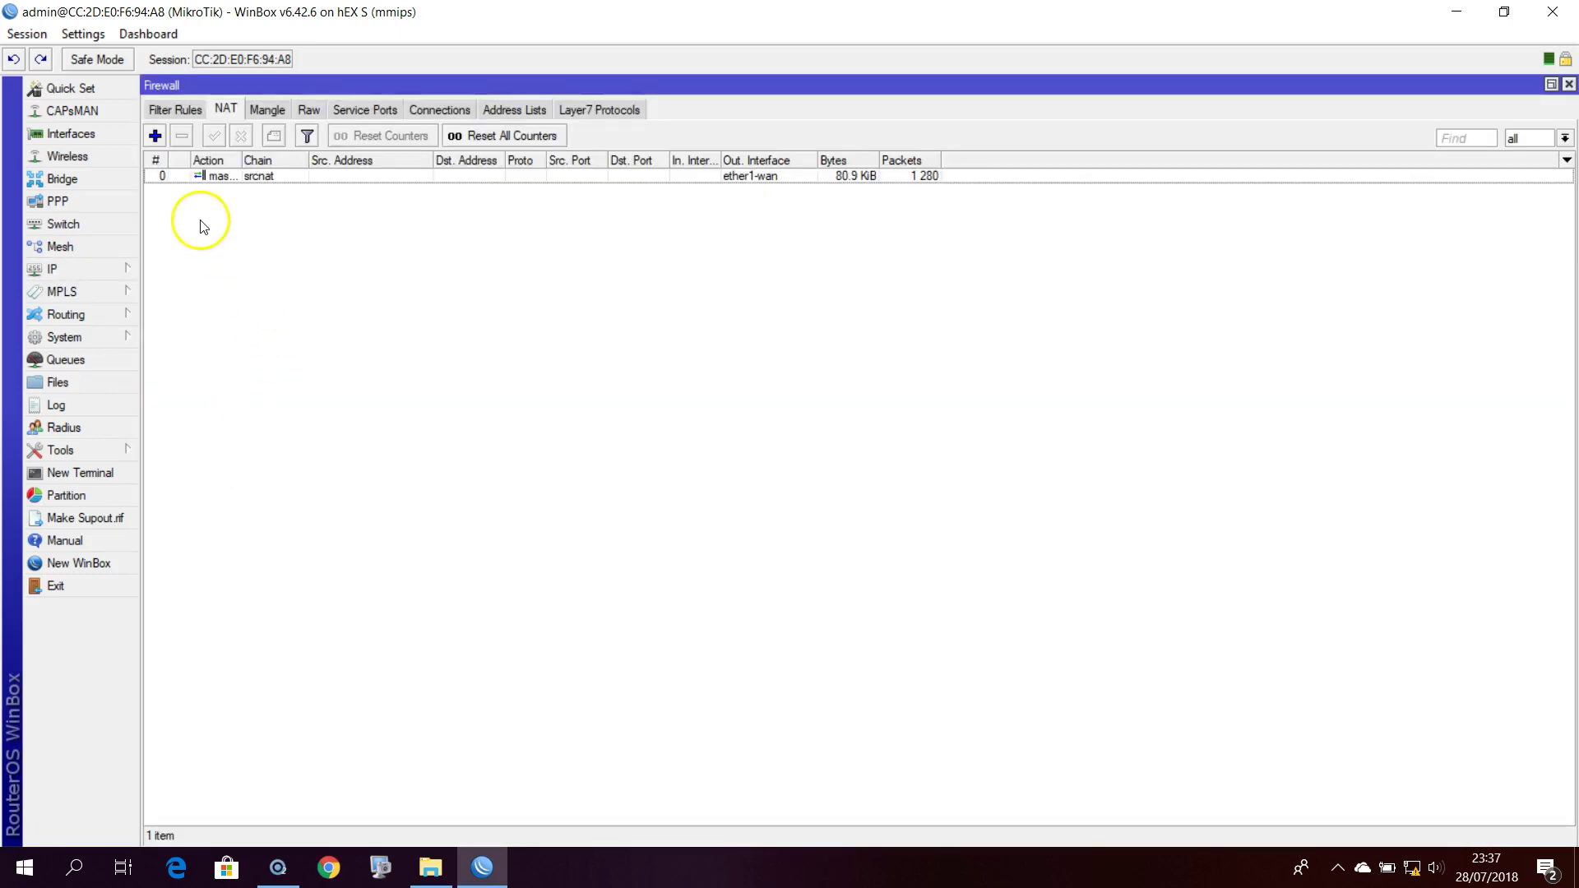
pyautogui.click(155, 136)
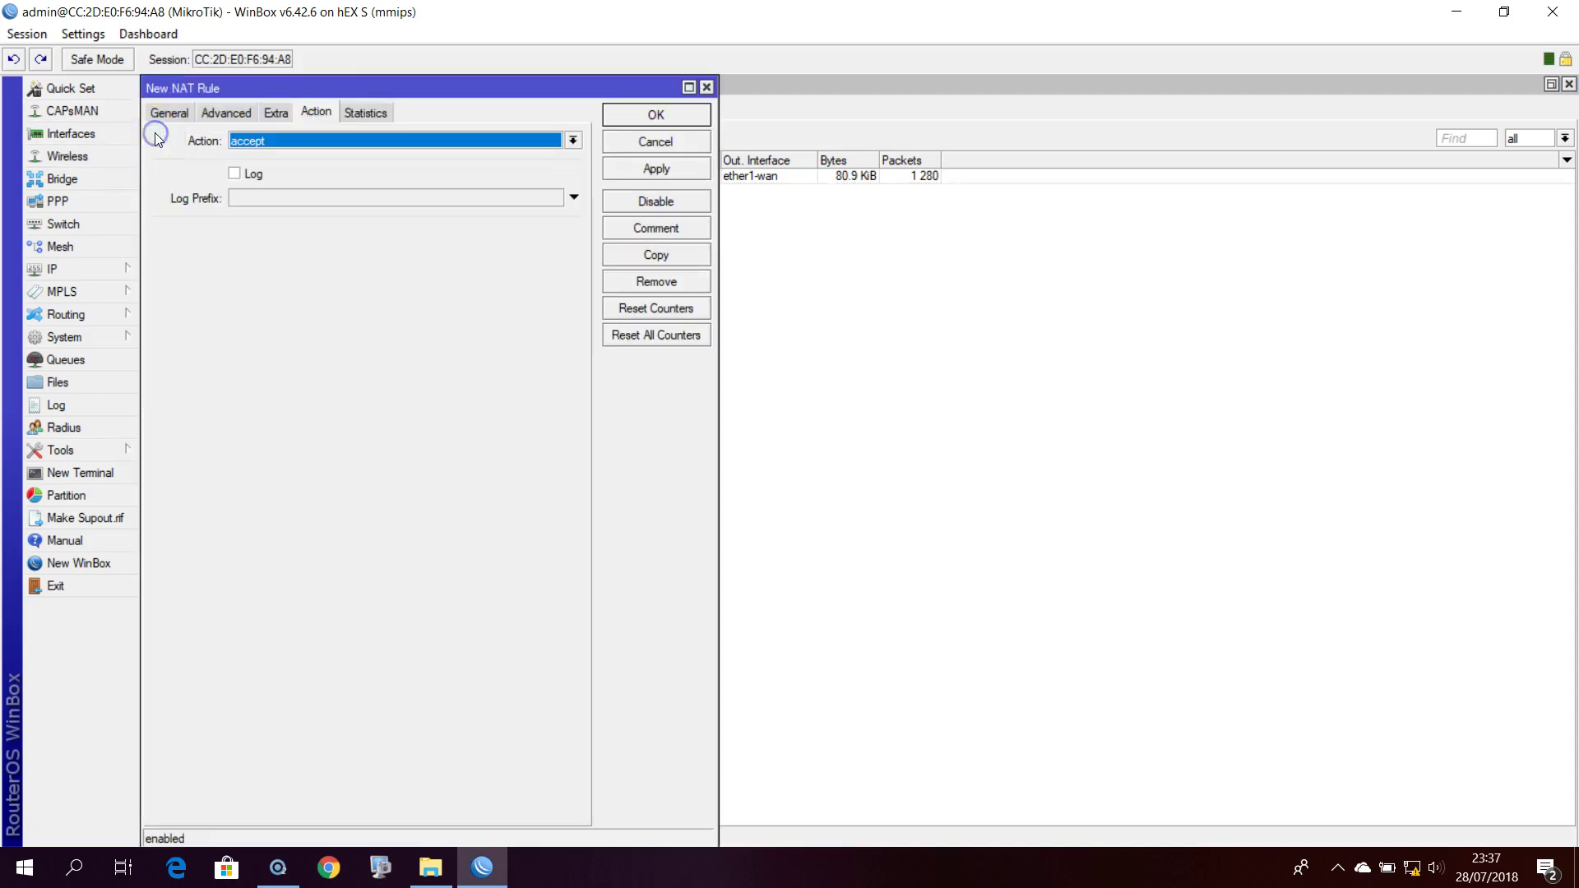
pyautogui.click(169, 111)
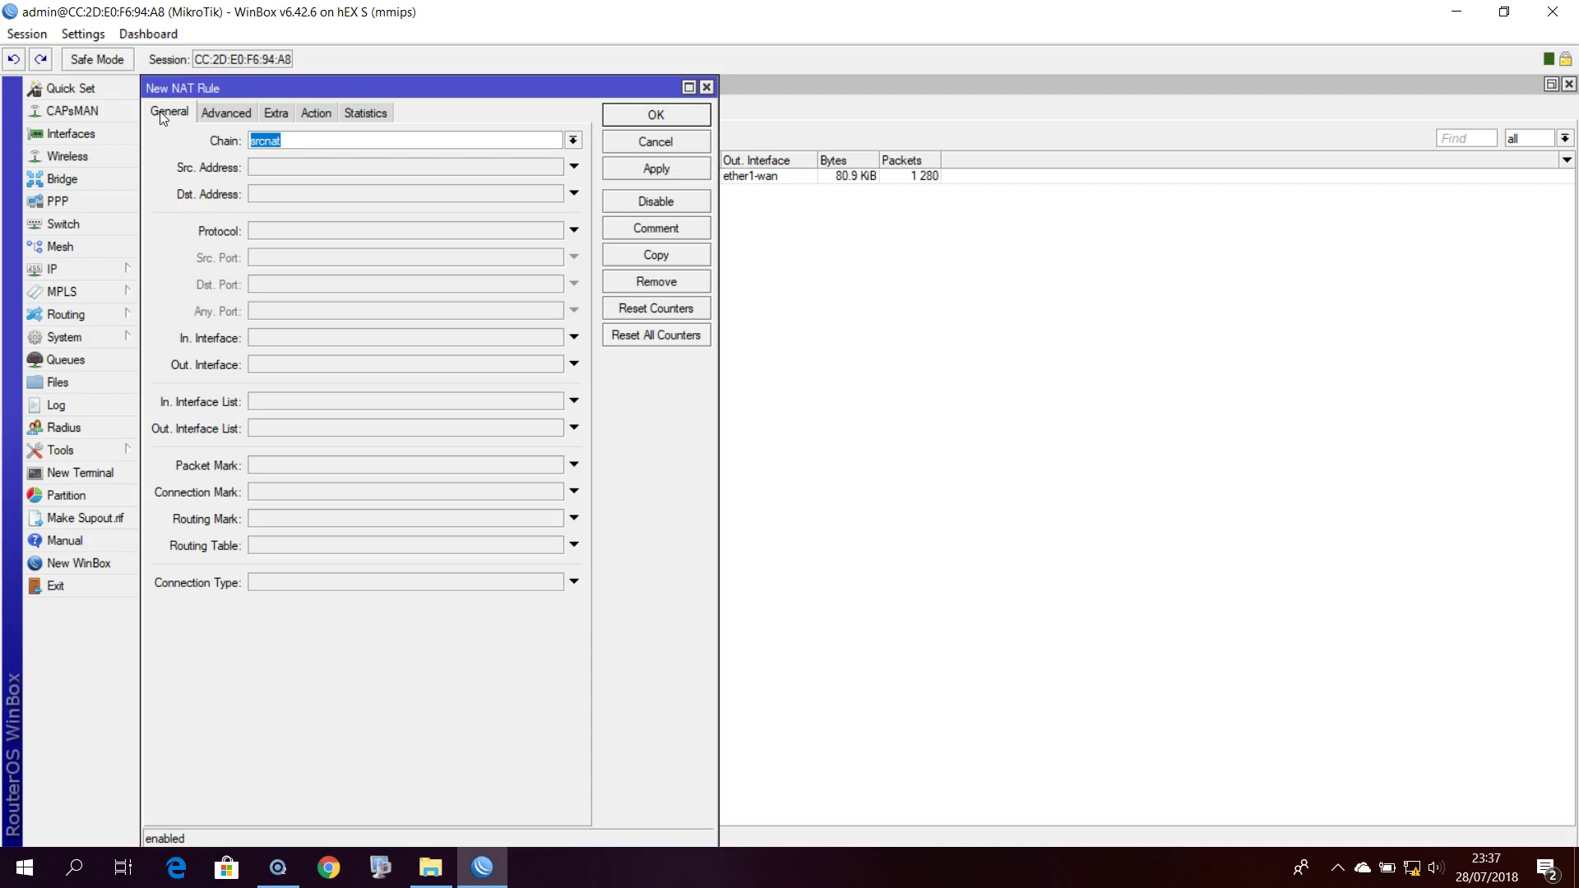
pyautogui.click(226, 142)
pyautogui.click(574, 141)
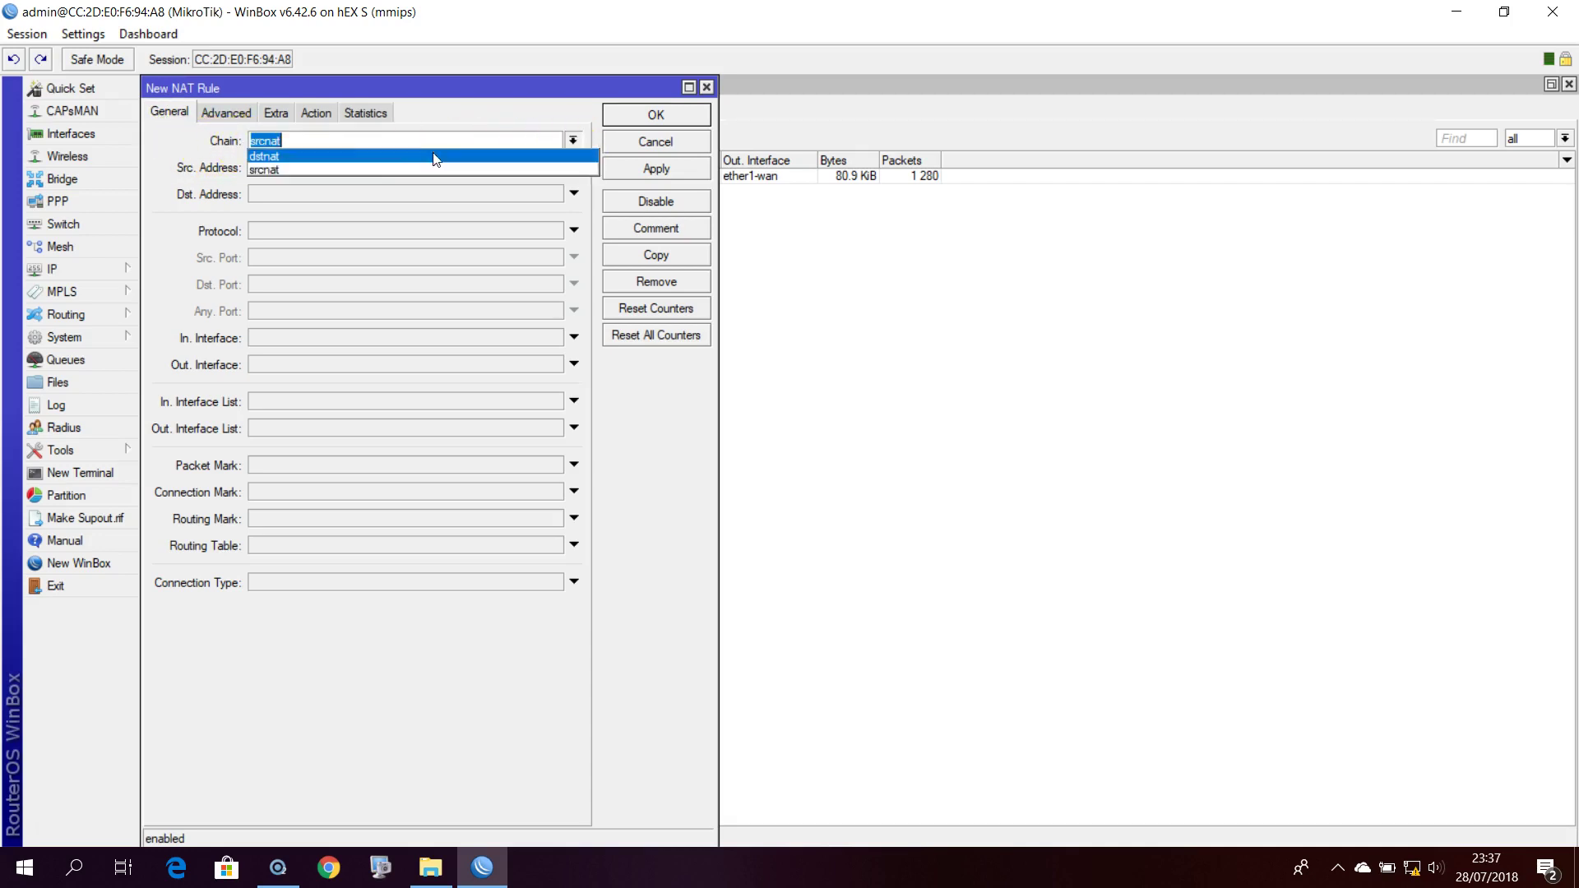
pyautogui.click(293, 157)
pyautogui.click(303, 146)
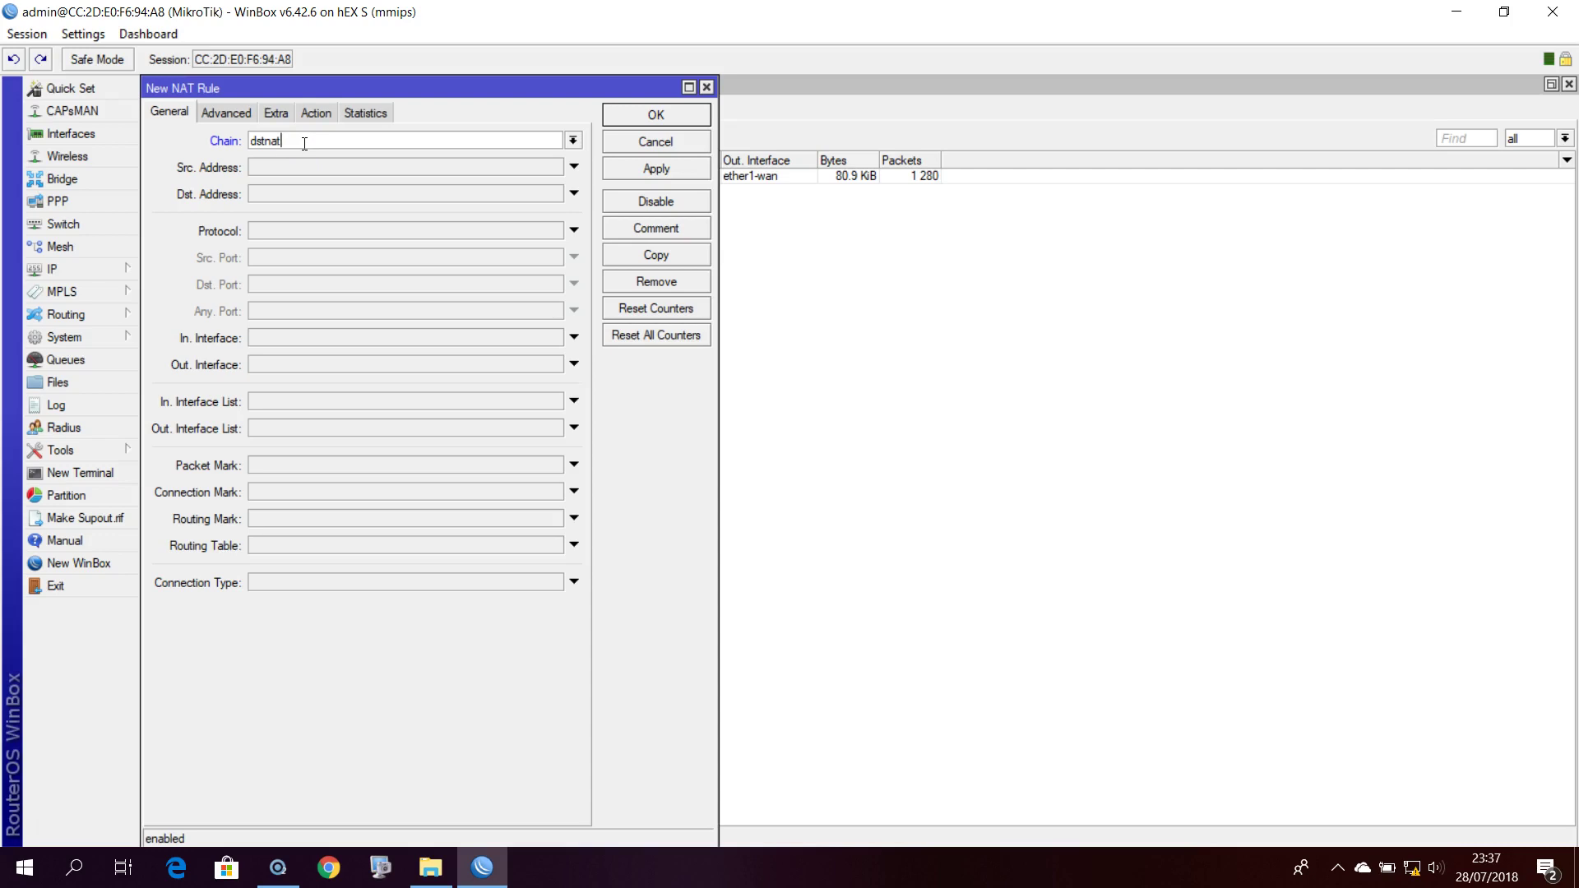
# - Set the dstnat rule's destination address to 73.222.20.53 and its incoming interface to ether1-wan
pyautogui.click(276, 194)
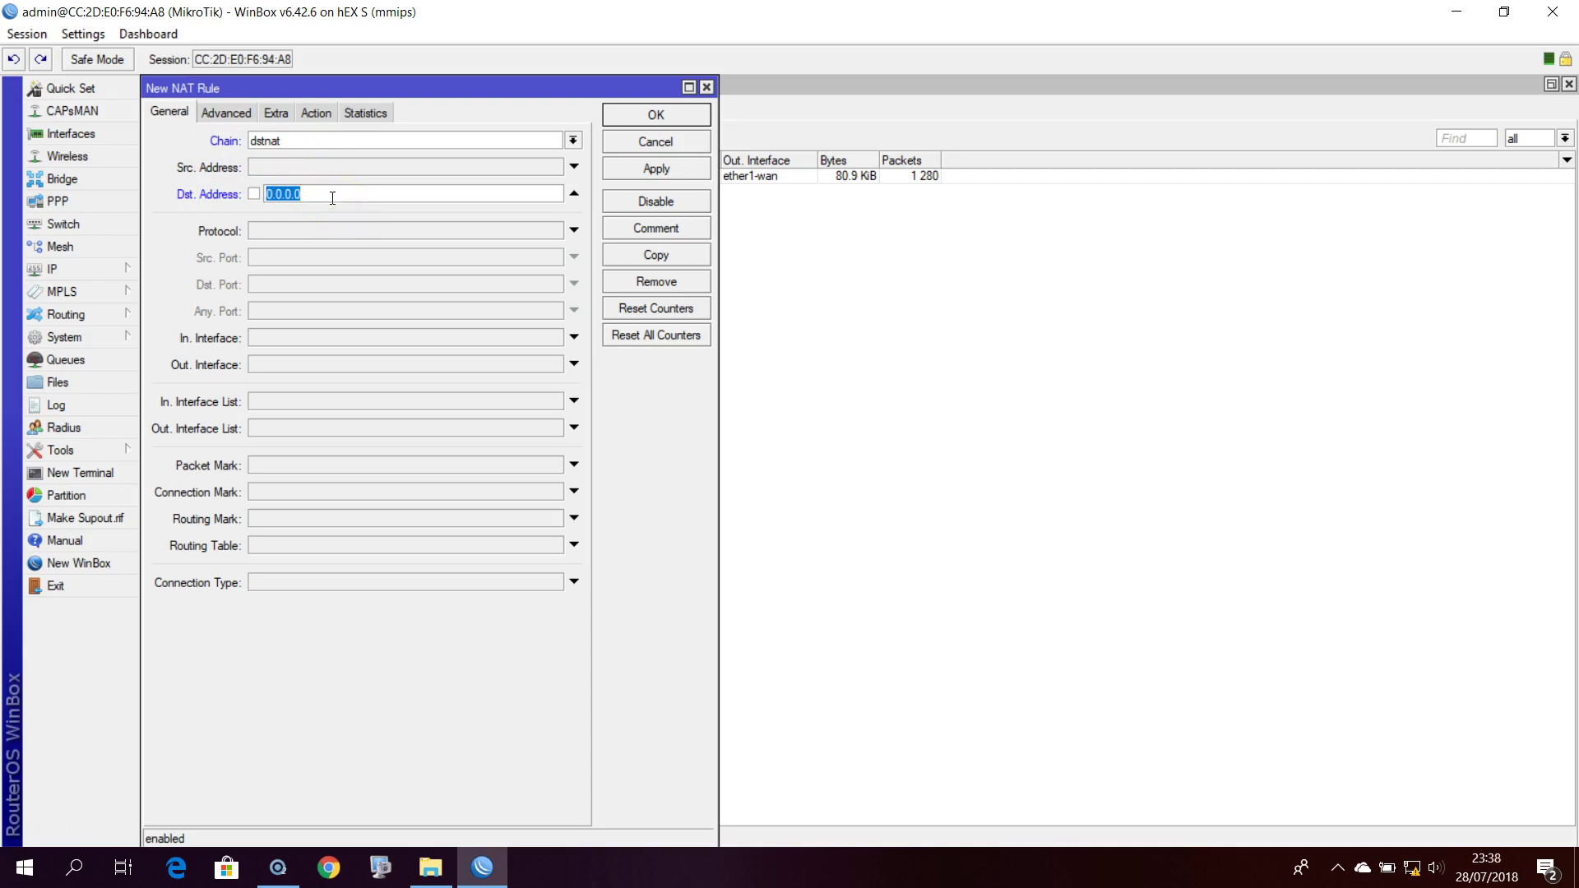
pyautogui.click(267, 187)
pyautogui.write('73.222.20.53')
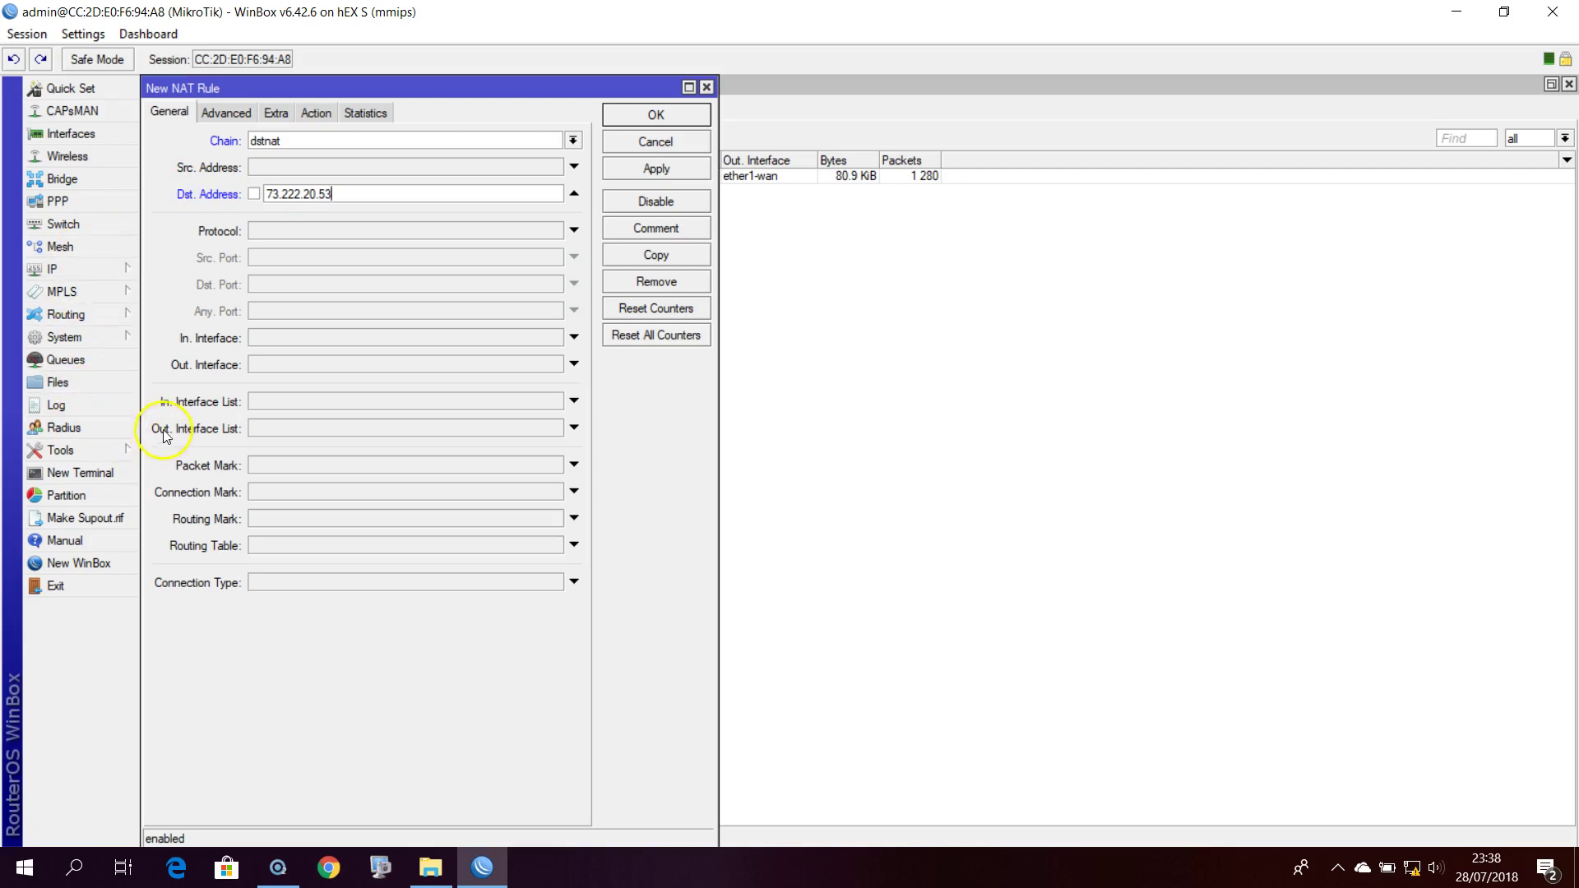
pyautogui.click(264, 338)
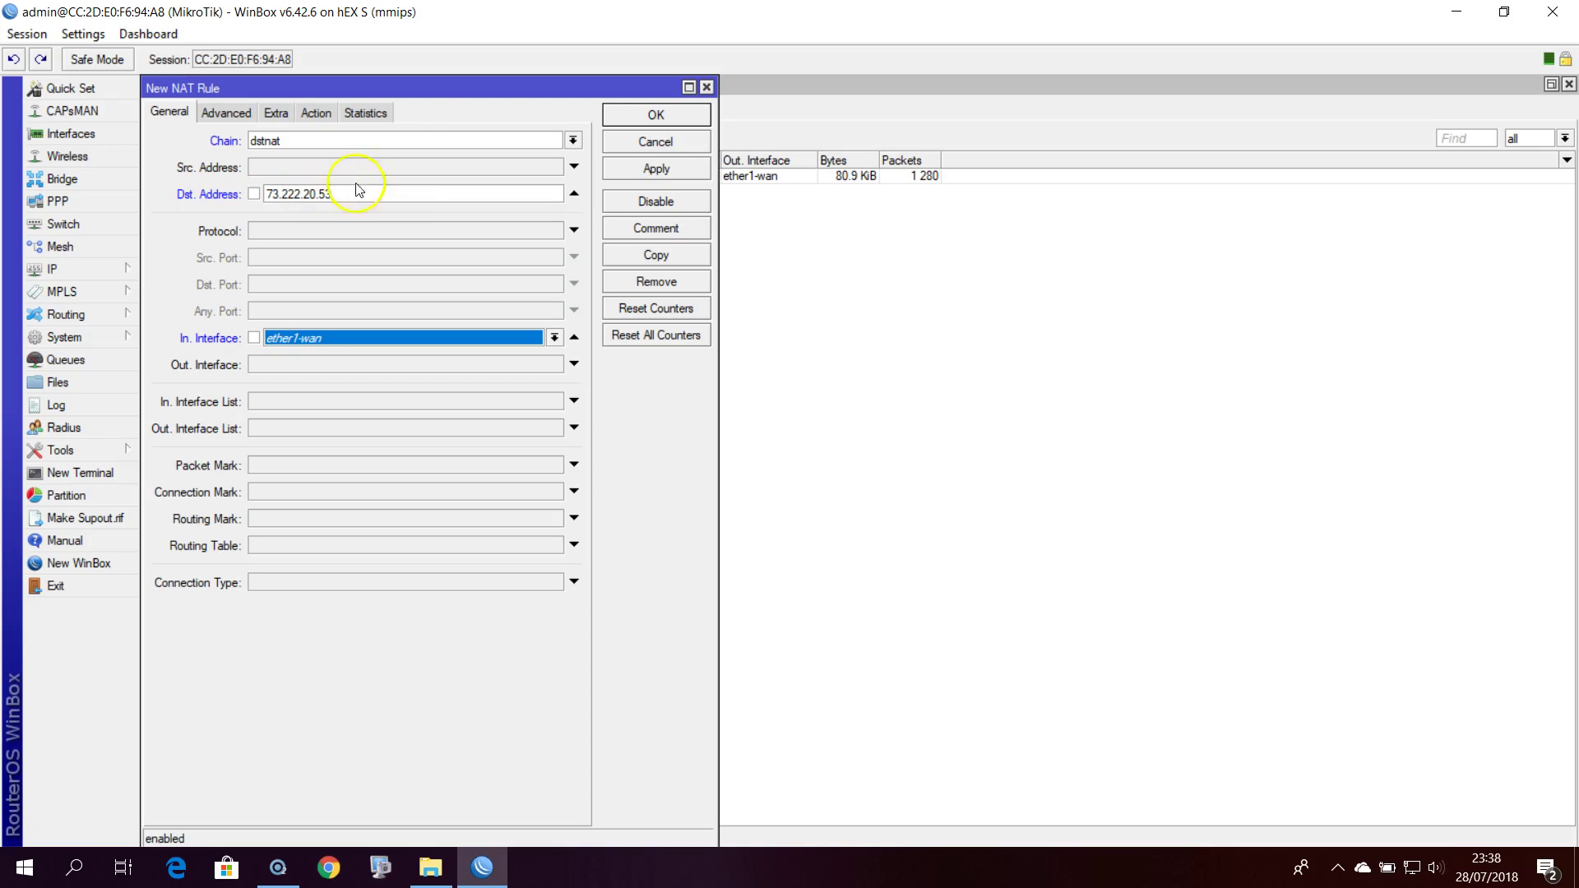
# - Set the dstnat rule's action to netmap with target address 192.168.88.1 and save the rule
pyautogui.click(315, 113)
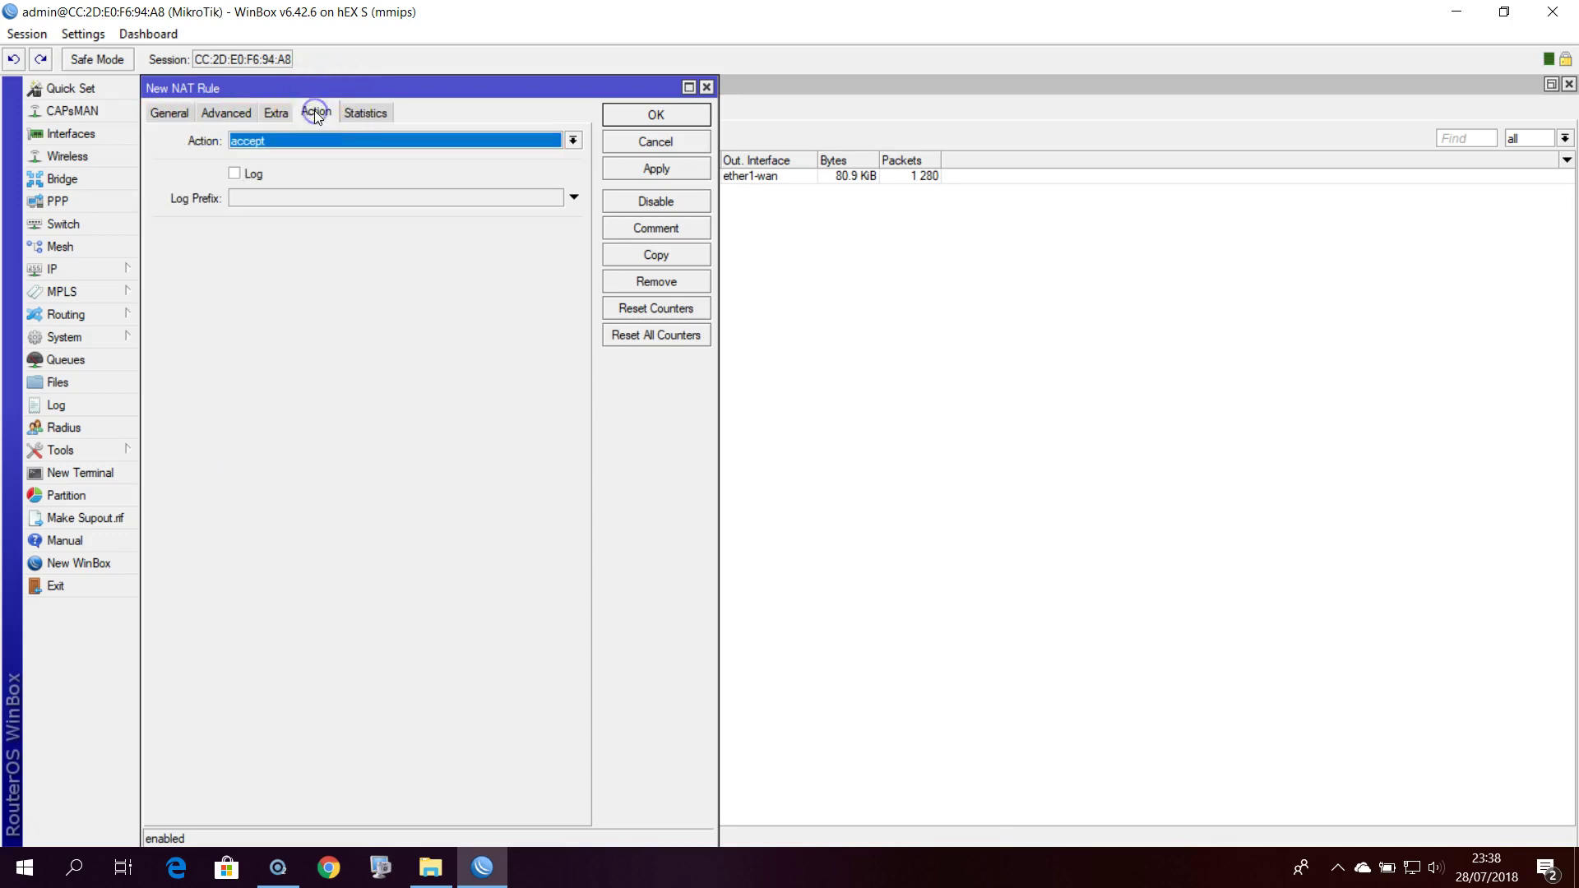
pyautogui.click(573, 140)
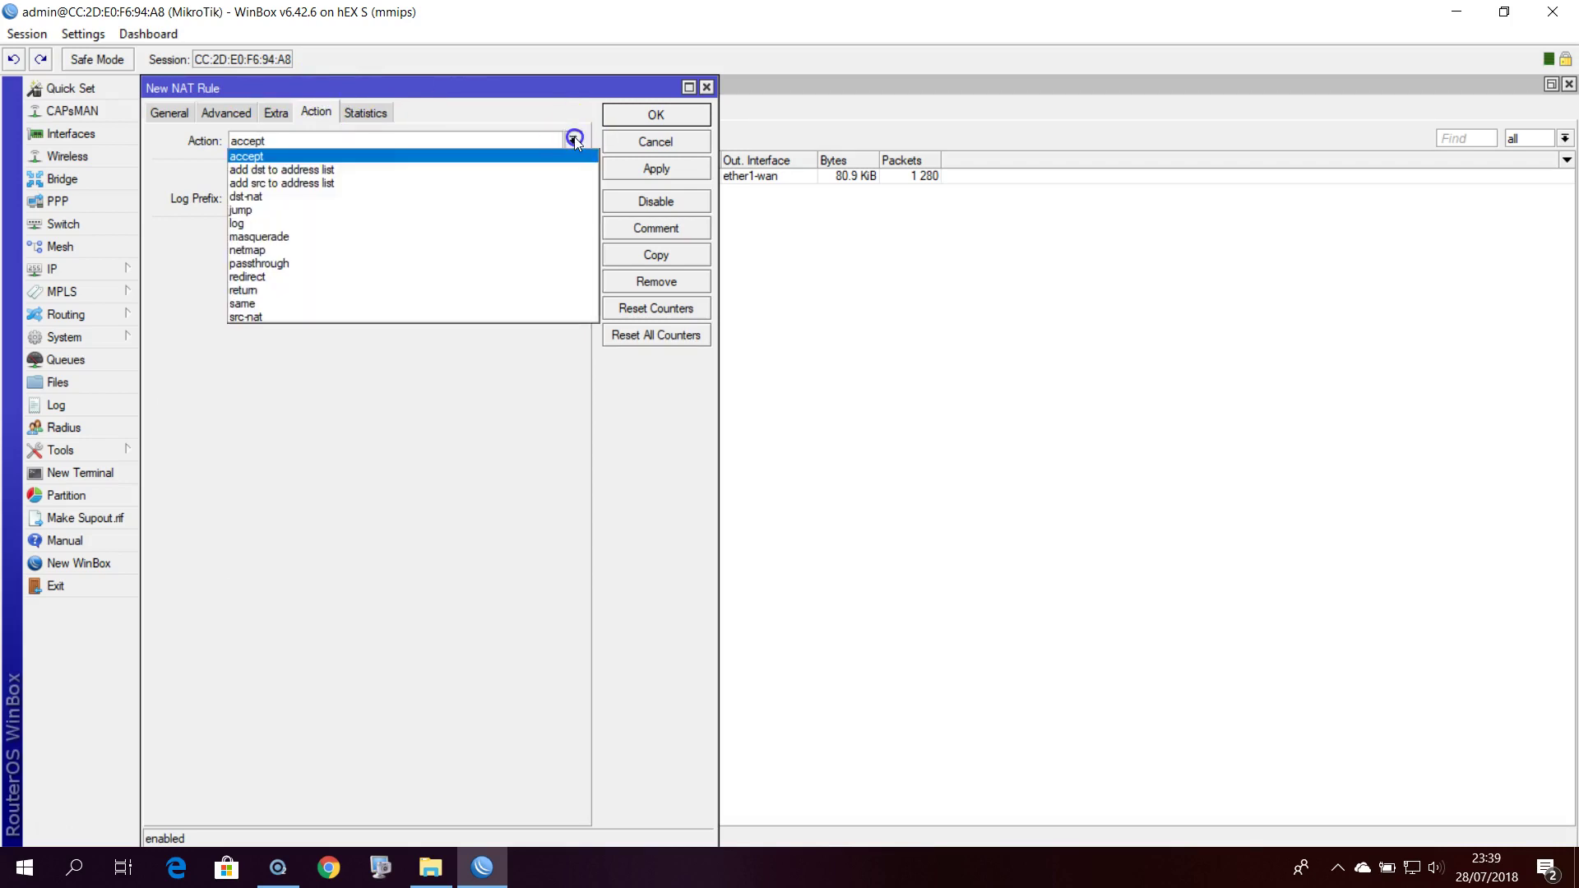
pyautogui.click(264, 250)
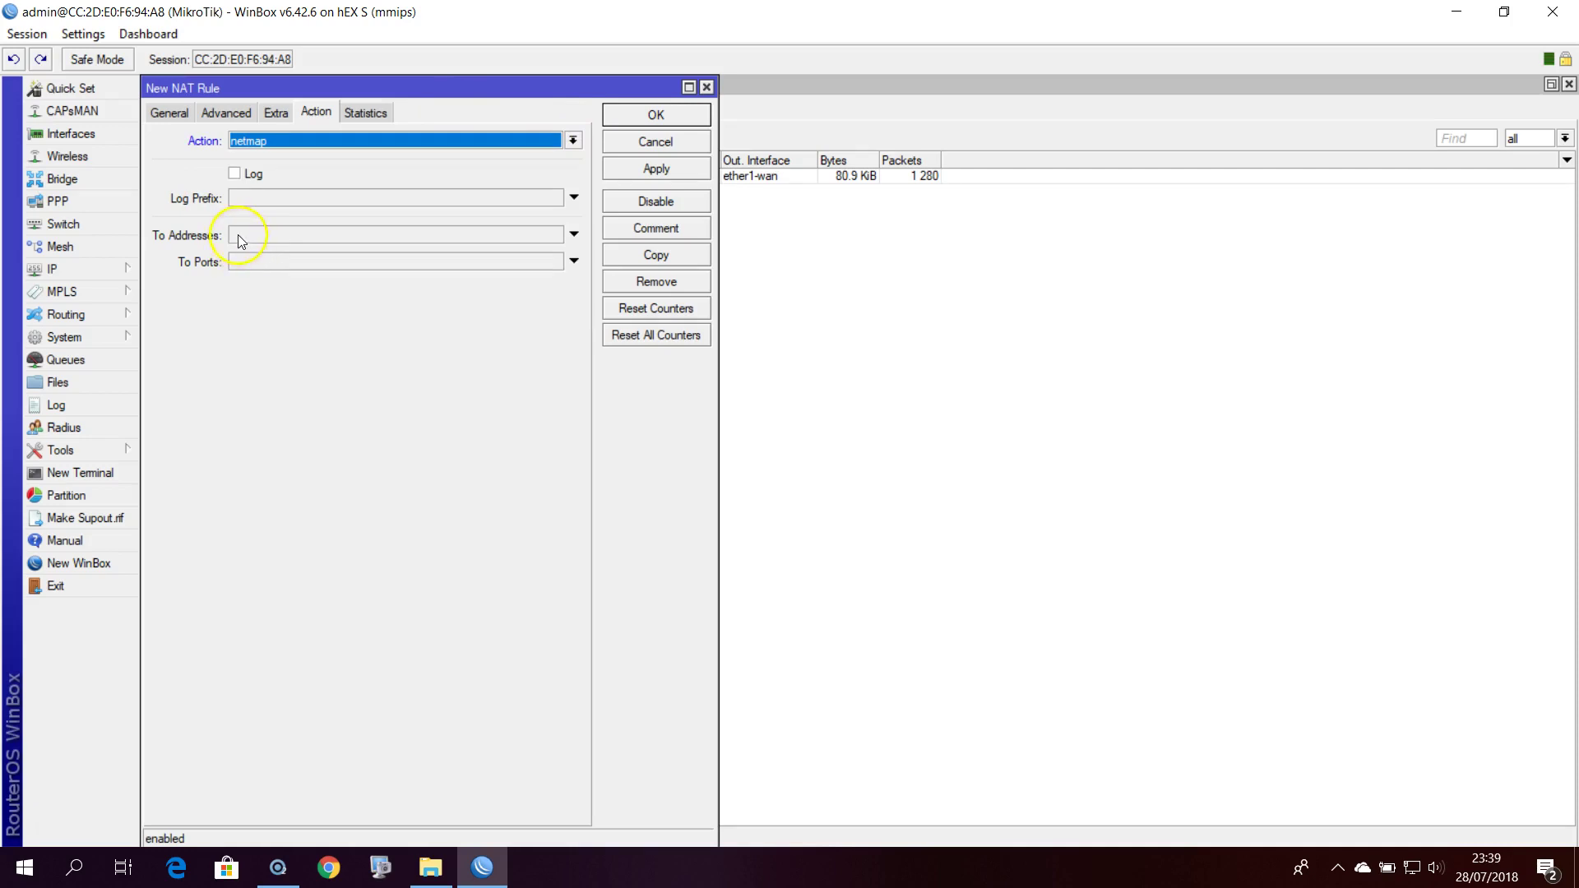
pyautogui.click(239, 236)
pyautogui.click(275, 236)
pyautogui.click(207, 238)
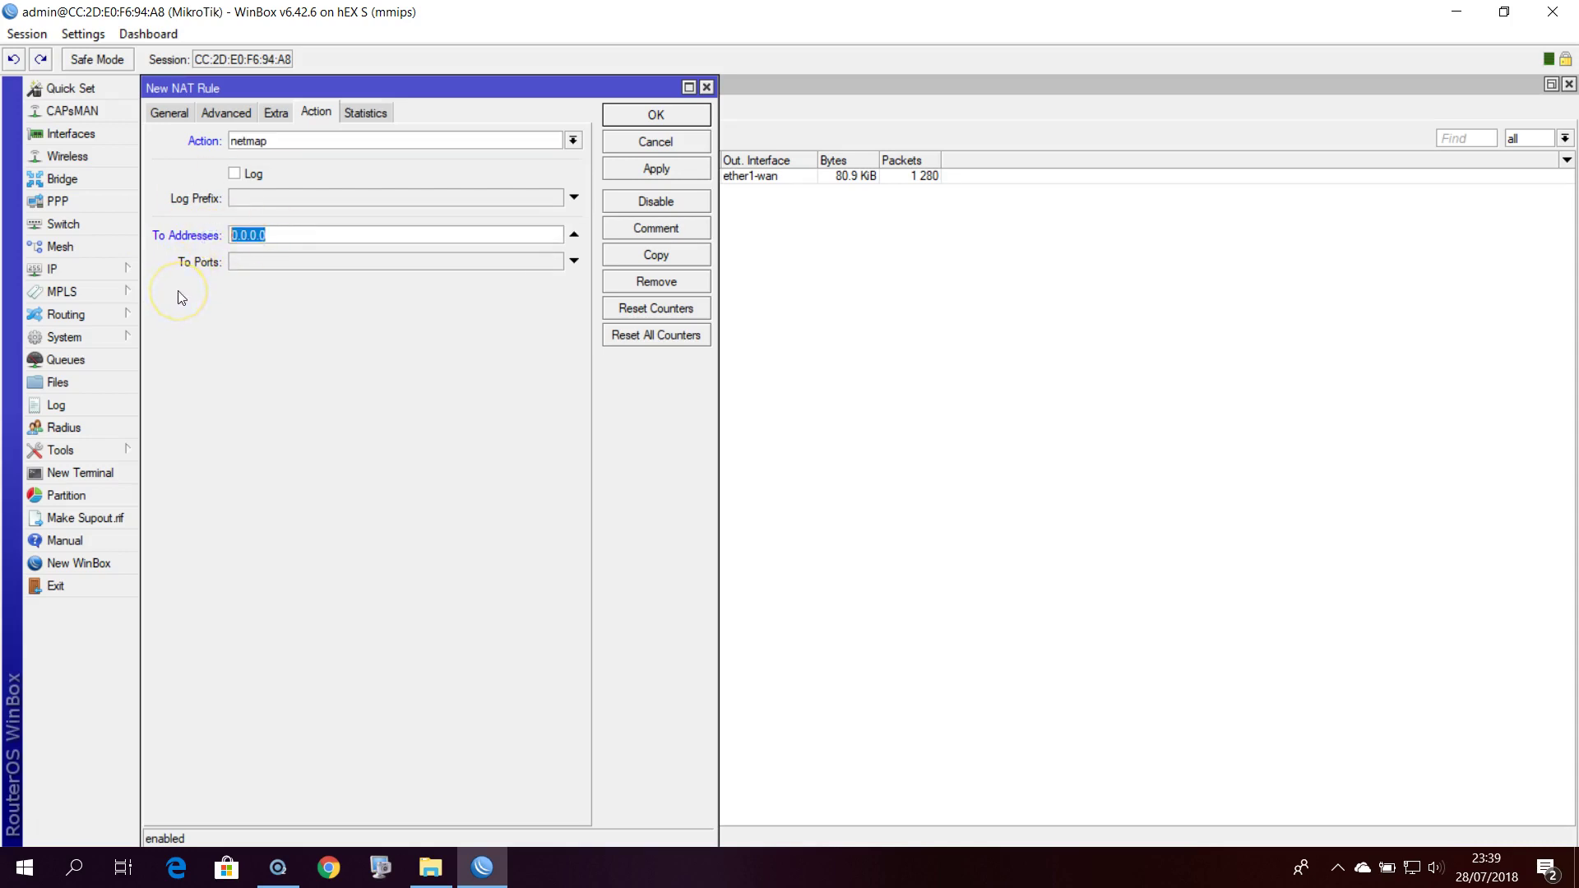
pyautogui.write('192.168.88.1')
pyautogui.click(640, 169)
pyautogui.click(654, 114)
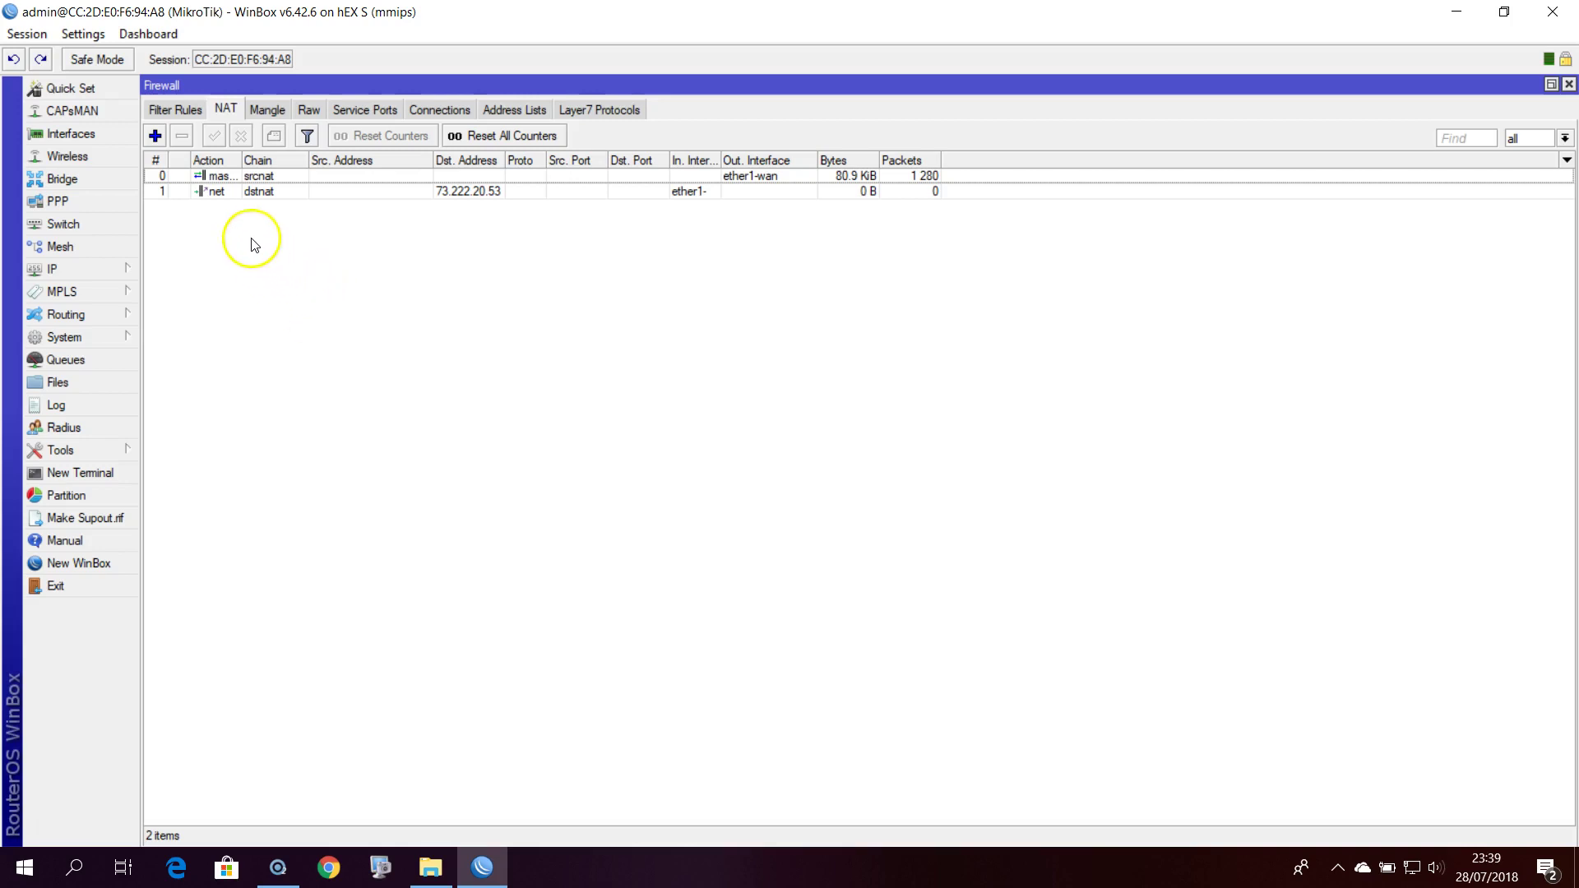
# - Start another NAT rule on the srcnat chain with source address 192.168.88.1 and outgoing interface ether1-wan
pyautogui.click(155, 137)
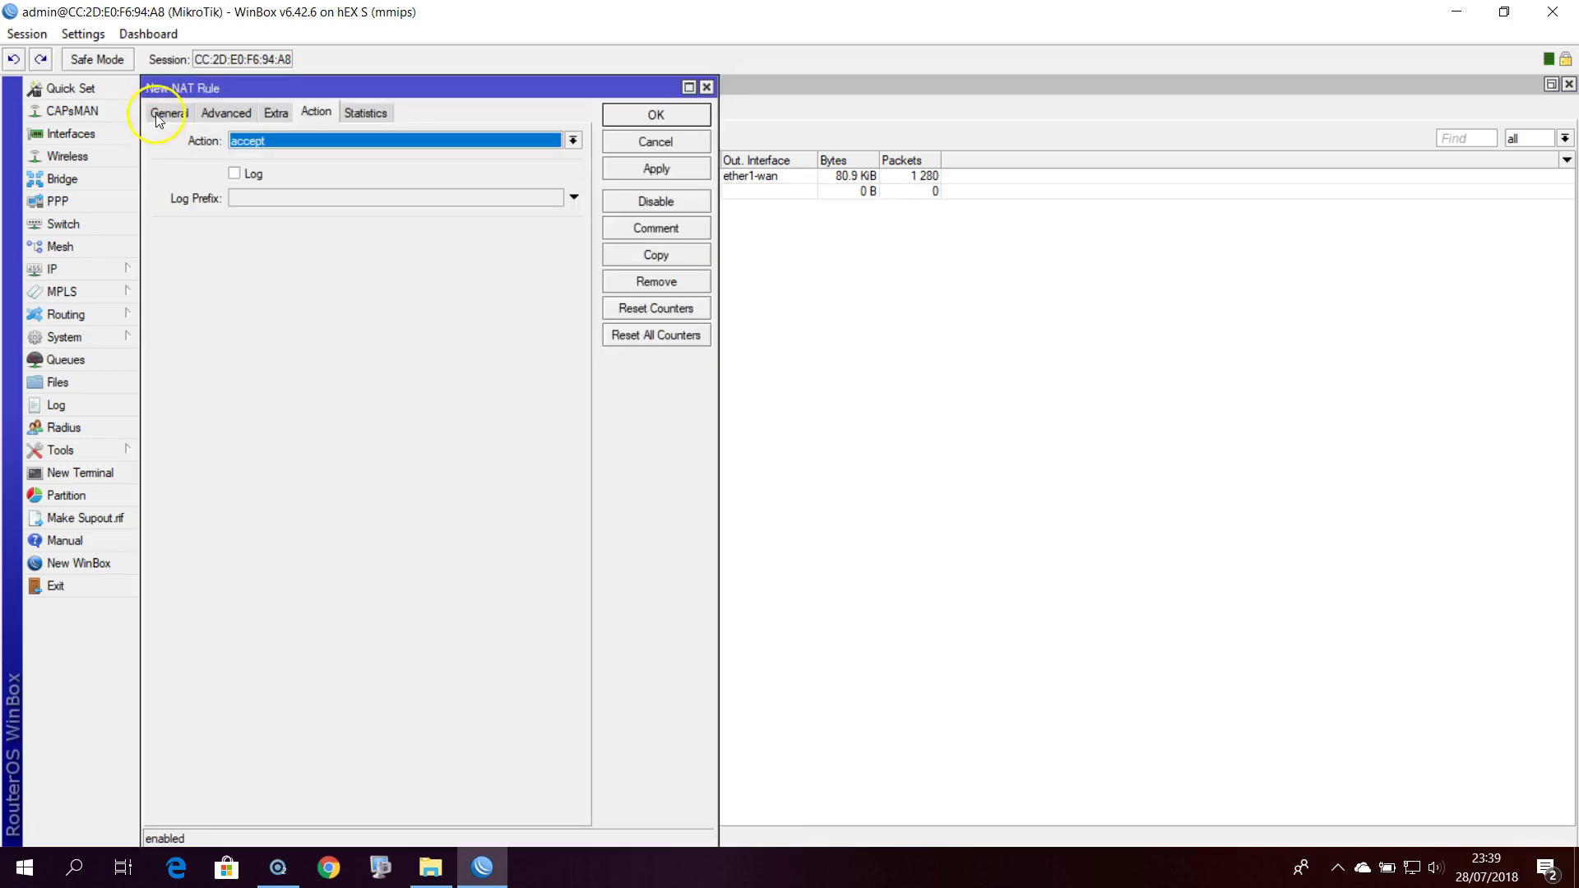
pyautogui.click(160, 116)
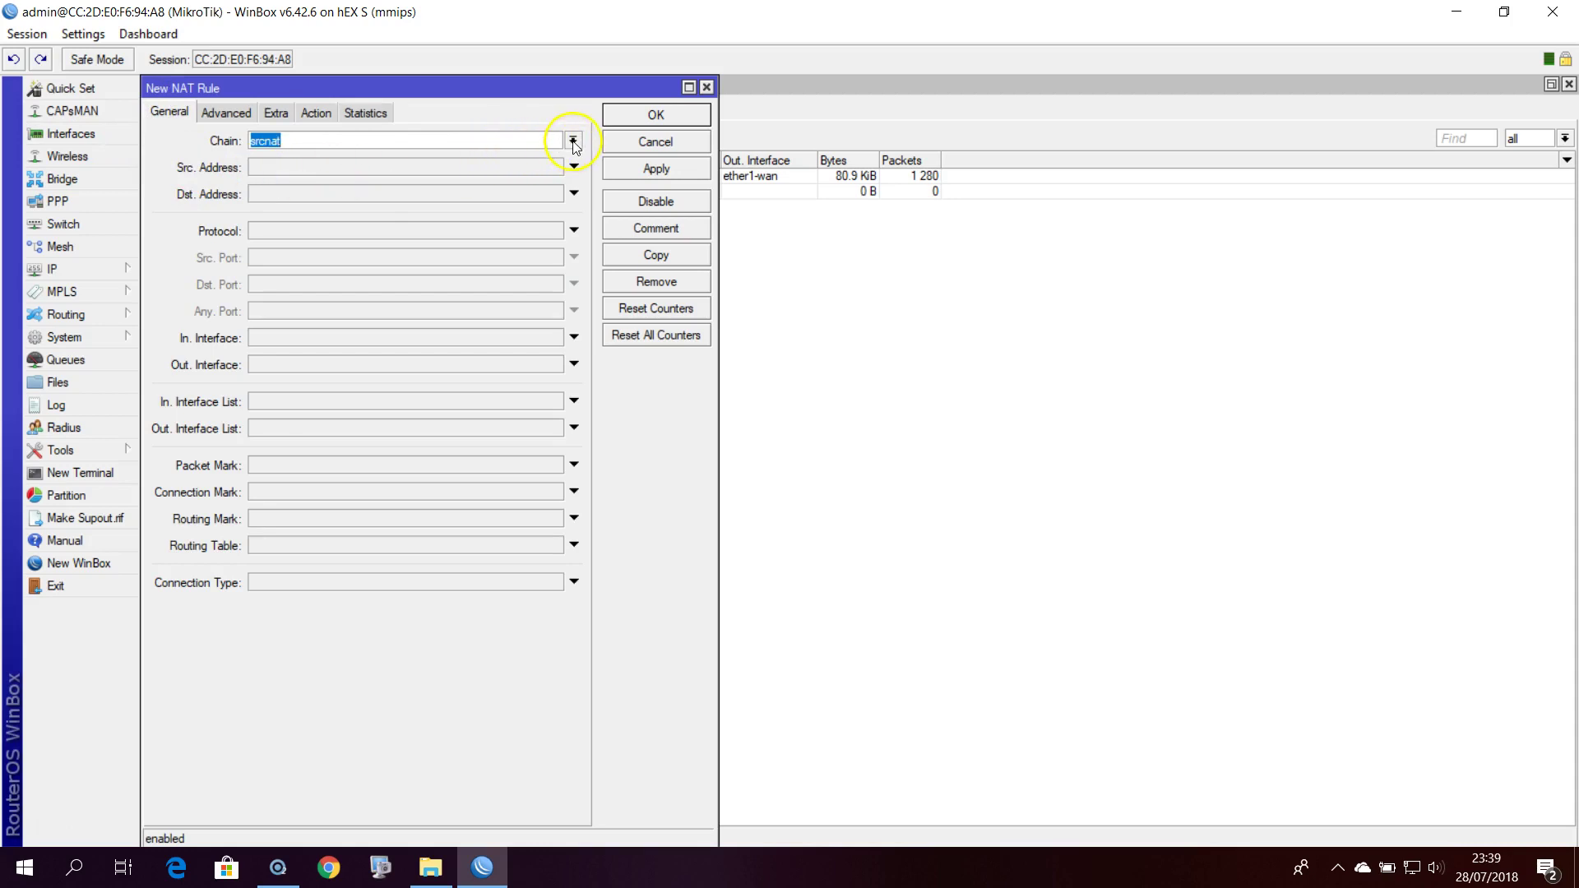
pyautogui.click(297, 141)
pyautogui.click(273, 168)
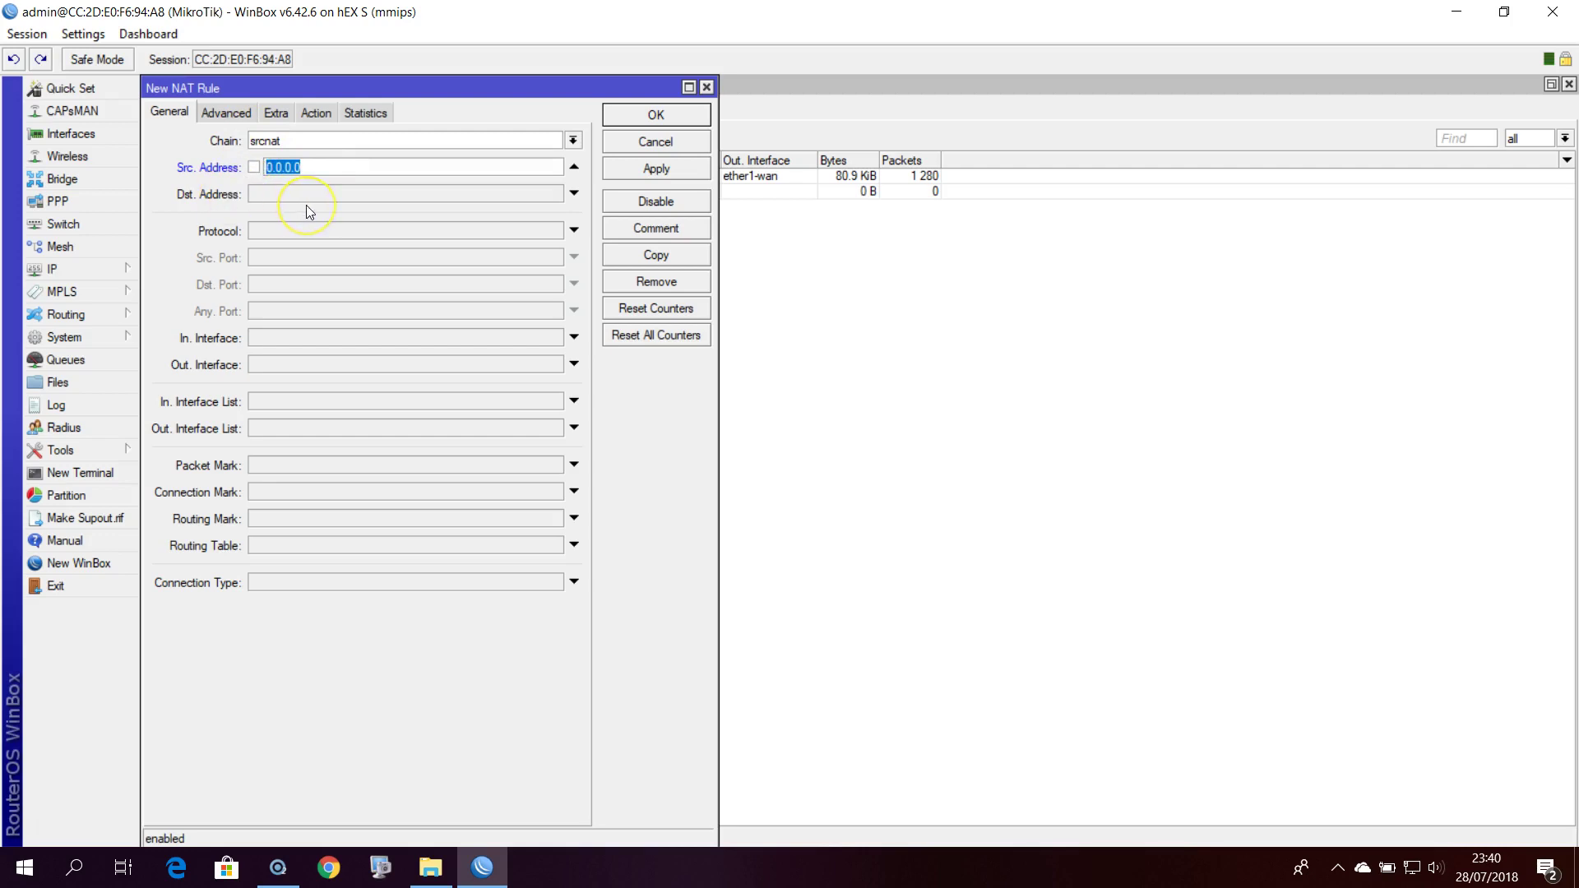
pyautogui.write('192.168.88.1')
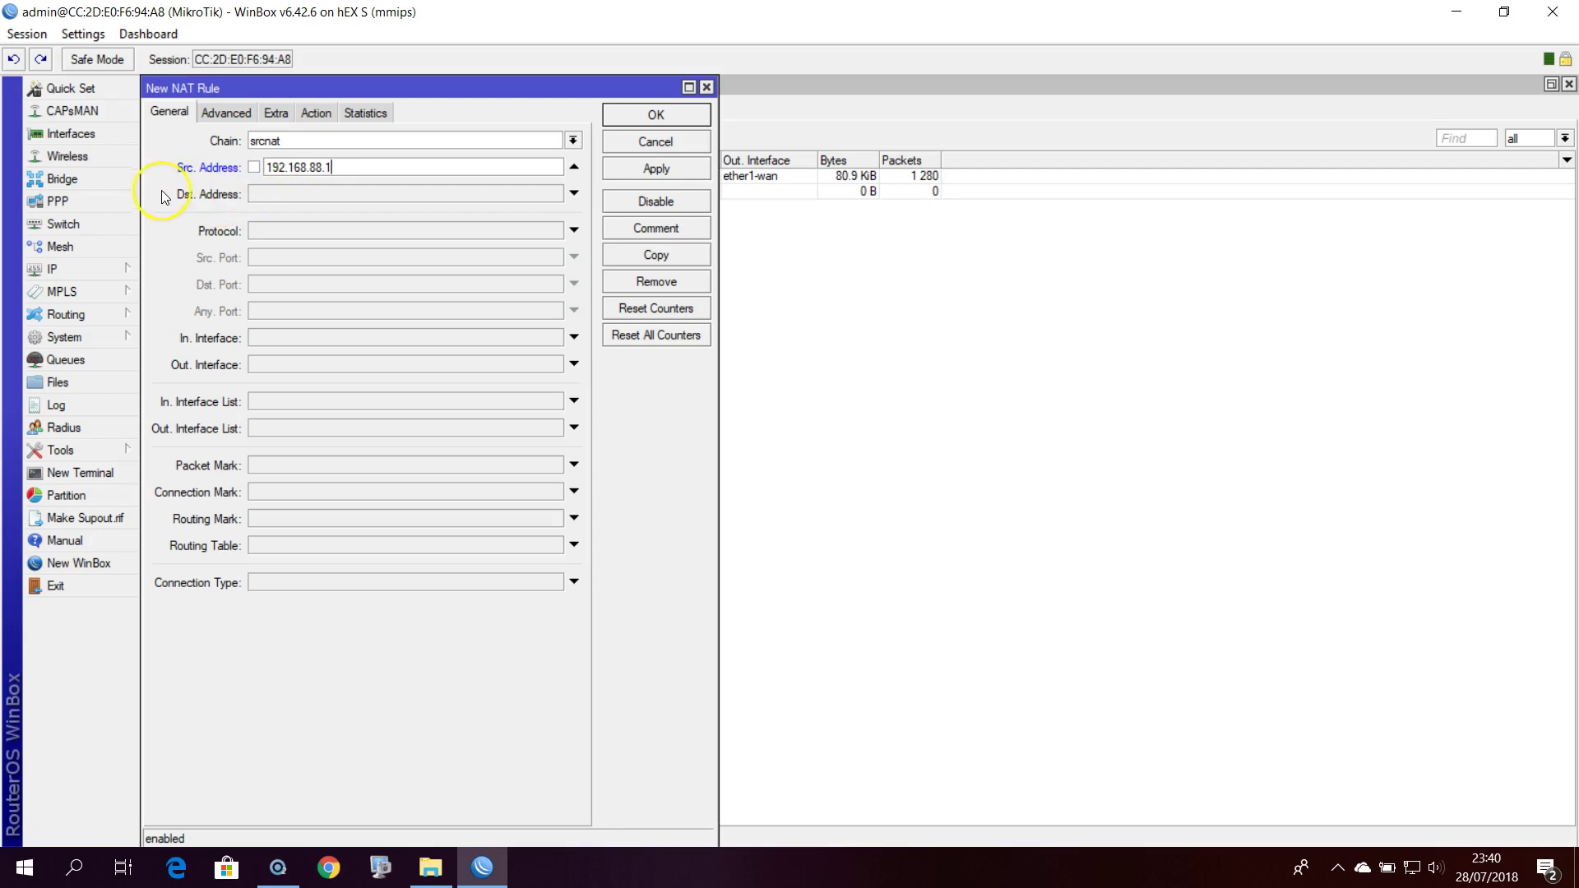
pyautogui.click(262, 365)
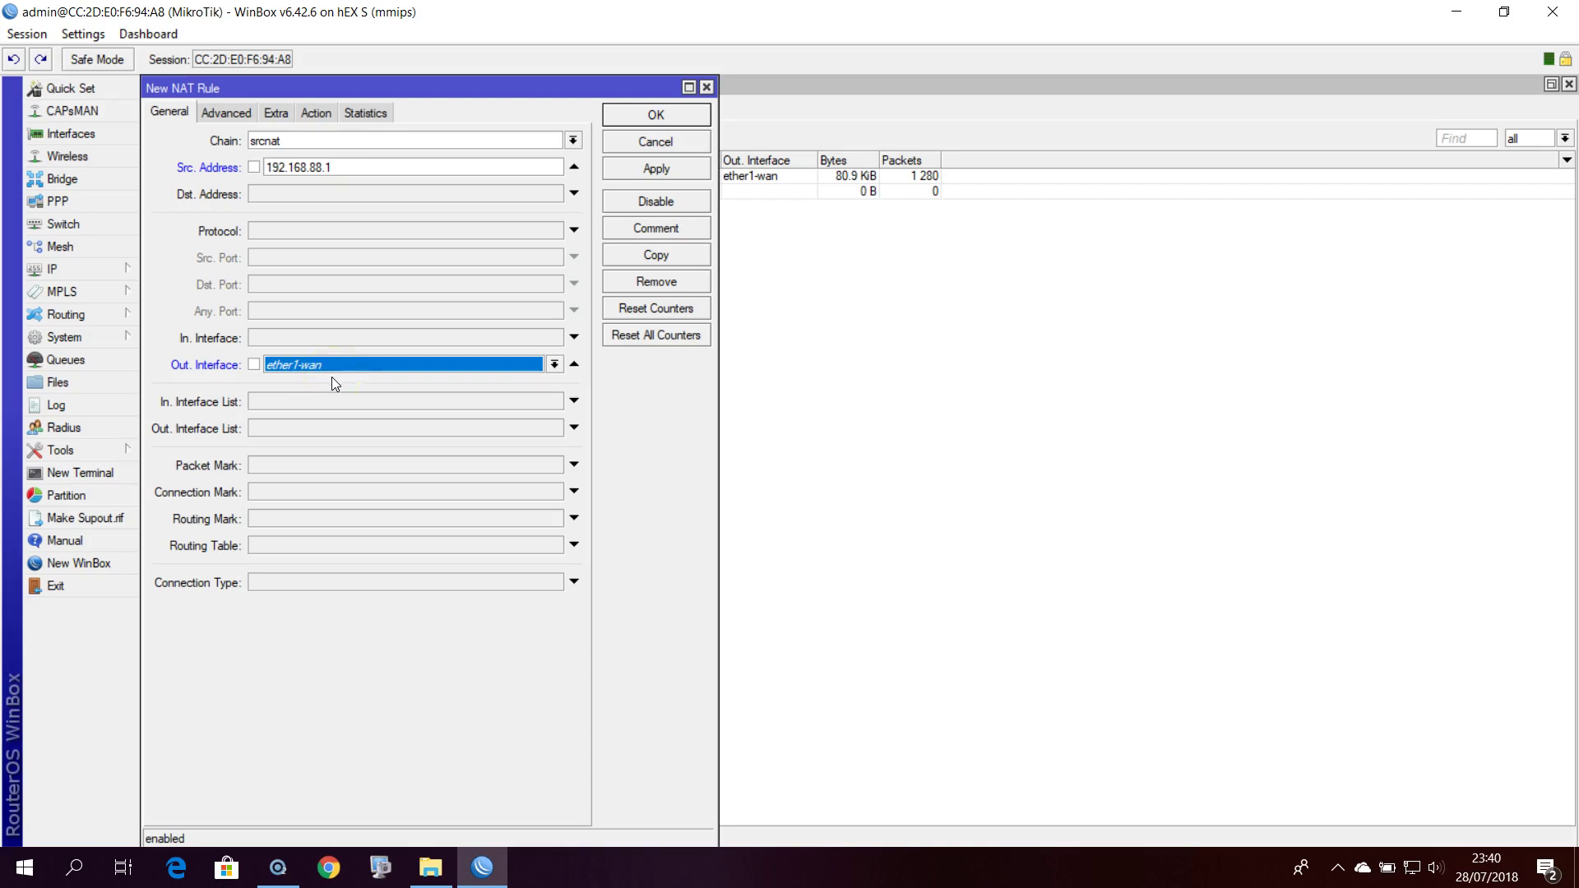
# - Set the srcnat rule's action to netmap with target address 73.222.20.53 and save the rule
pyautogui.click(316, 115)
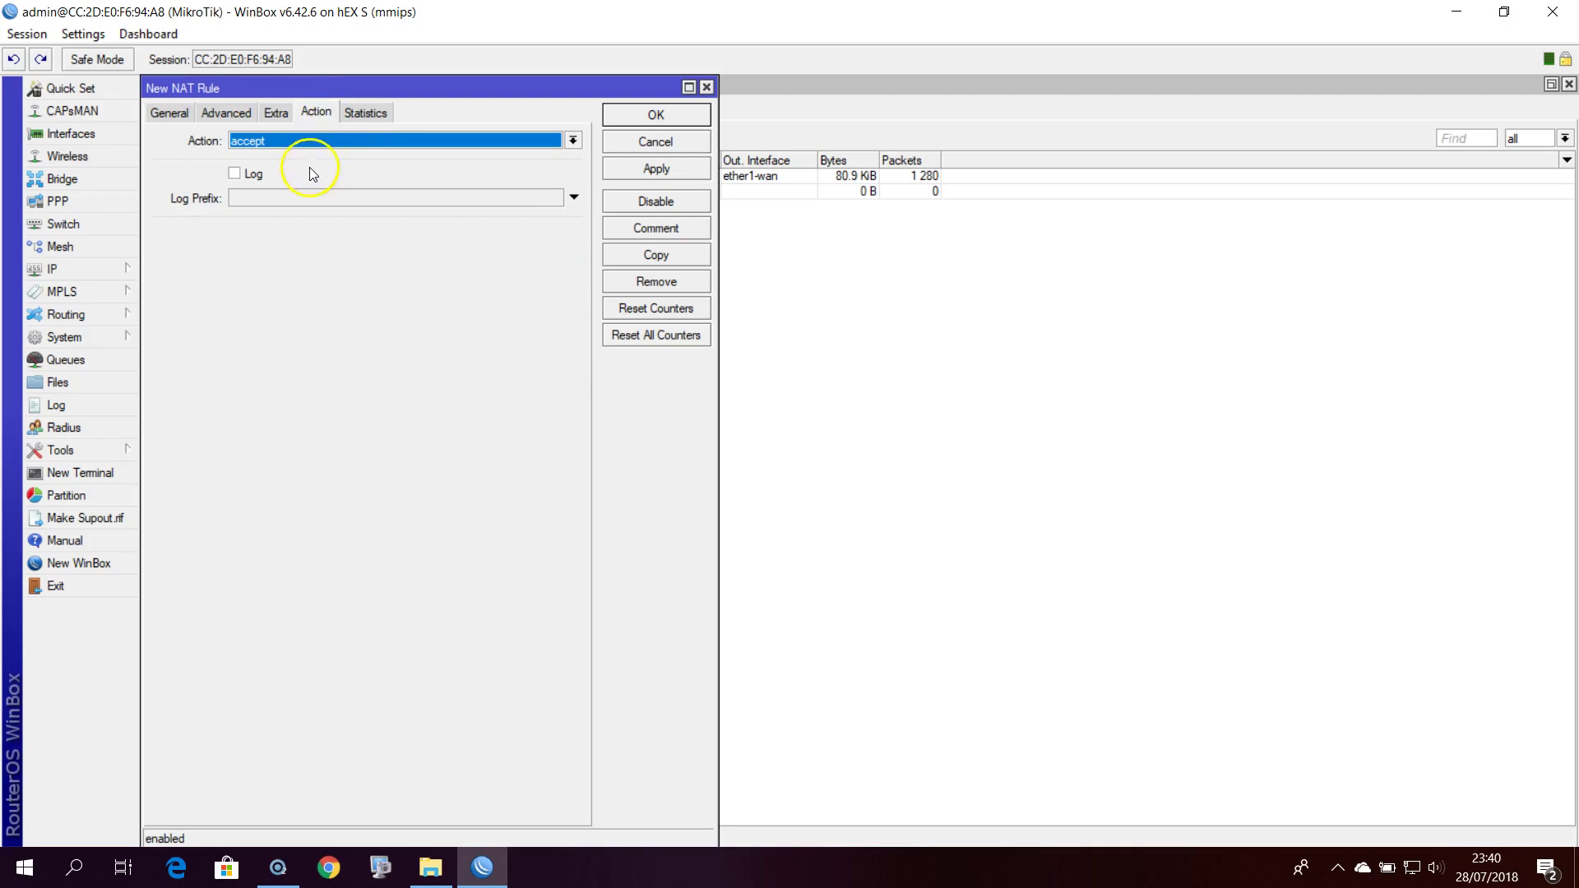
pyautogui.click(575, 139)
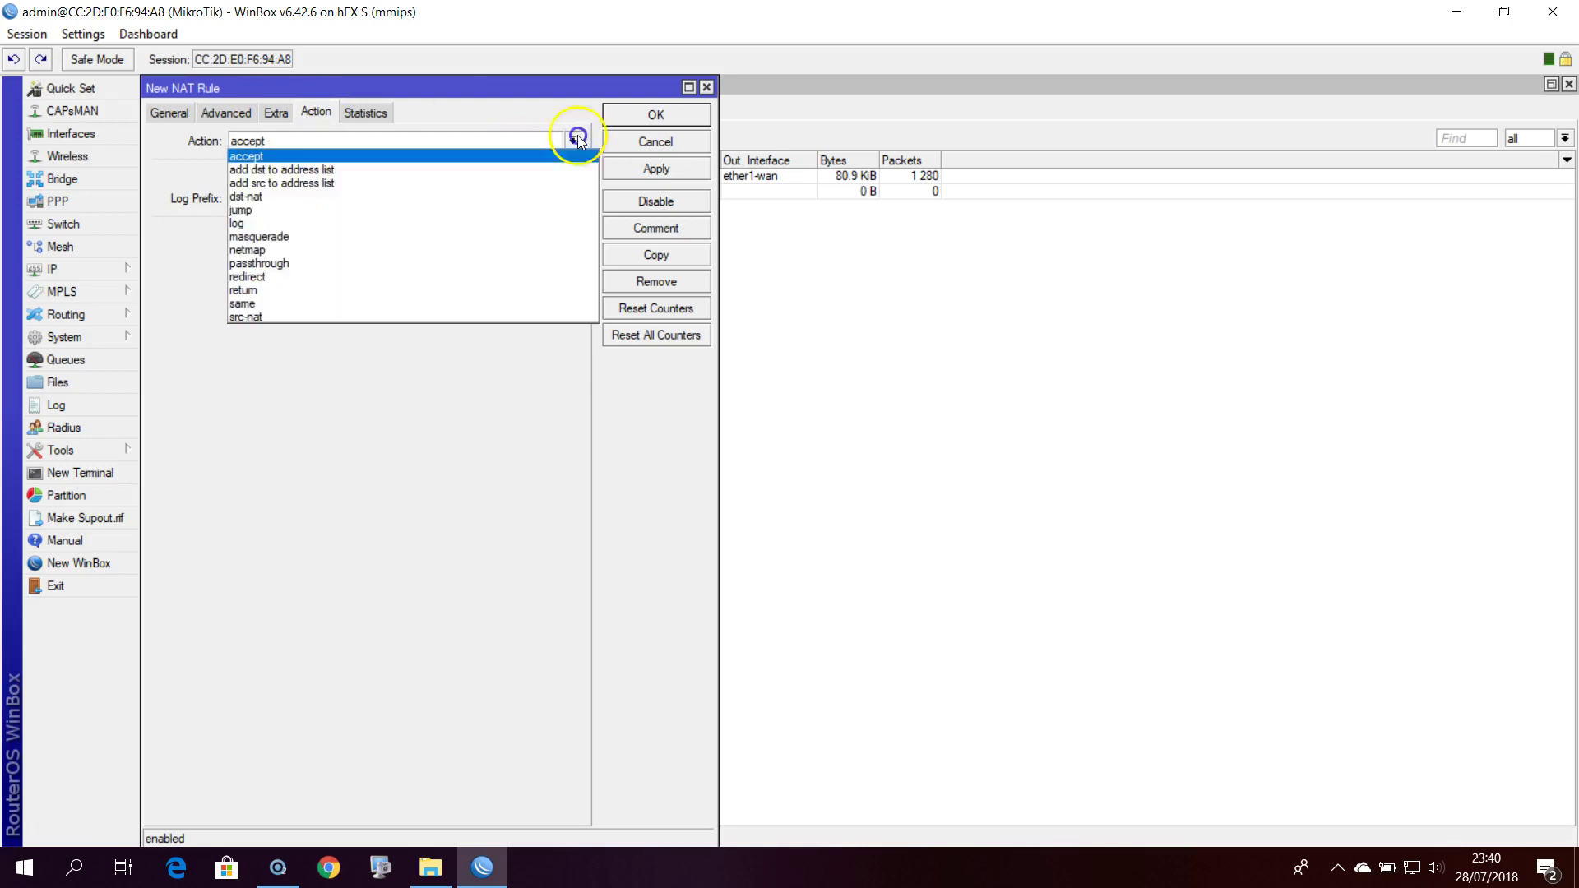
pyautogui.click(258, 251)
pyautogui.click(249, 234)
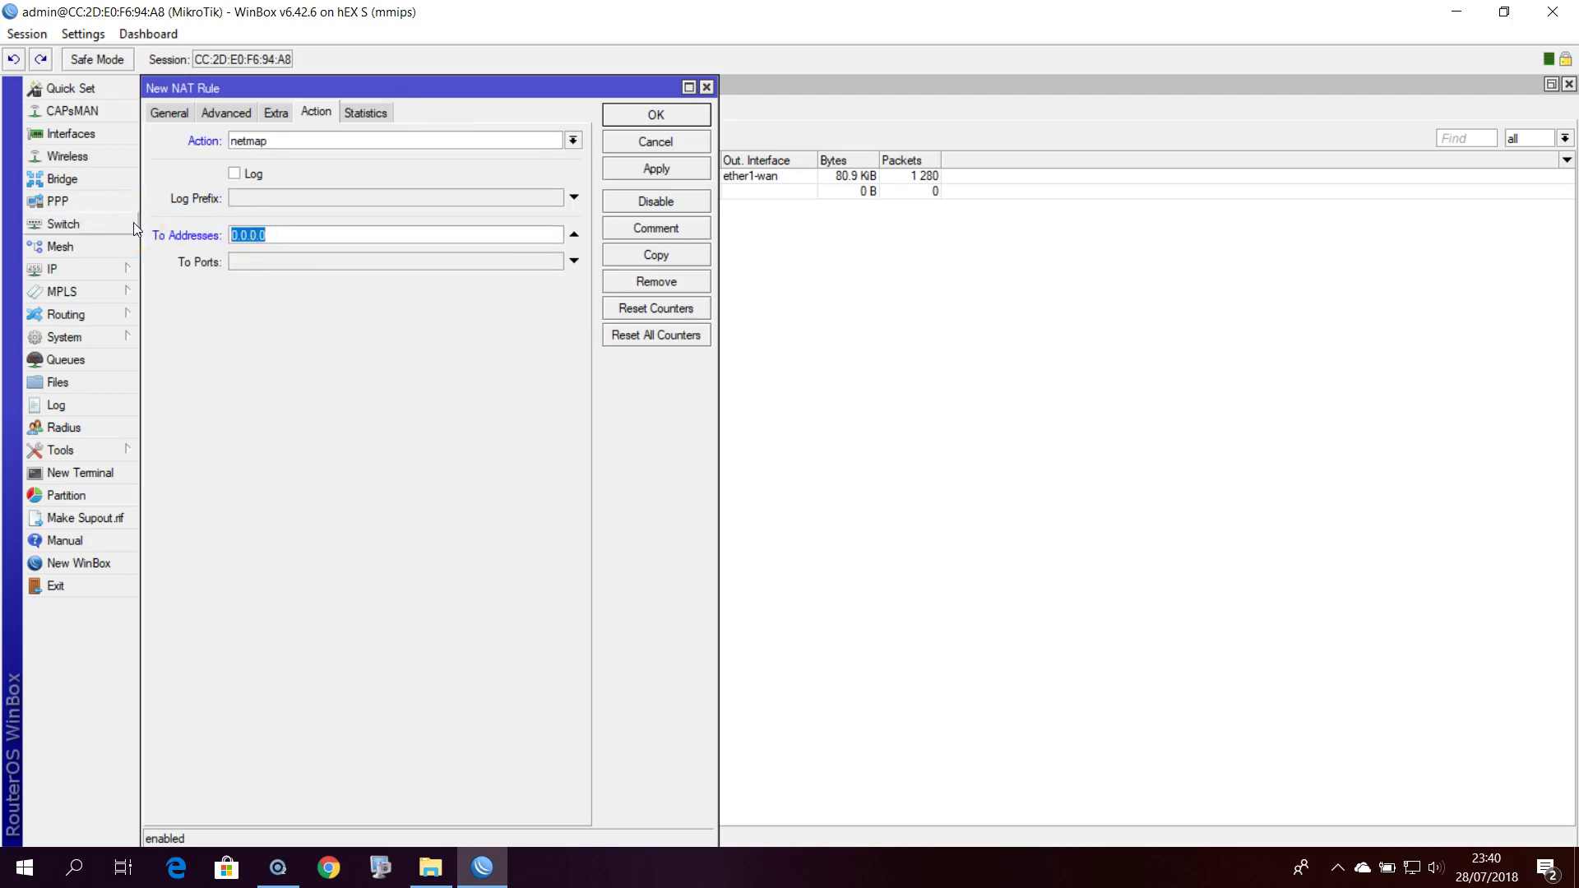
pyautogui.write('73.222.20.53')
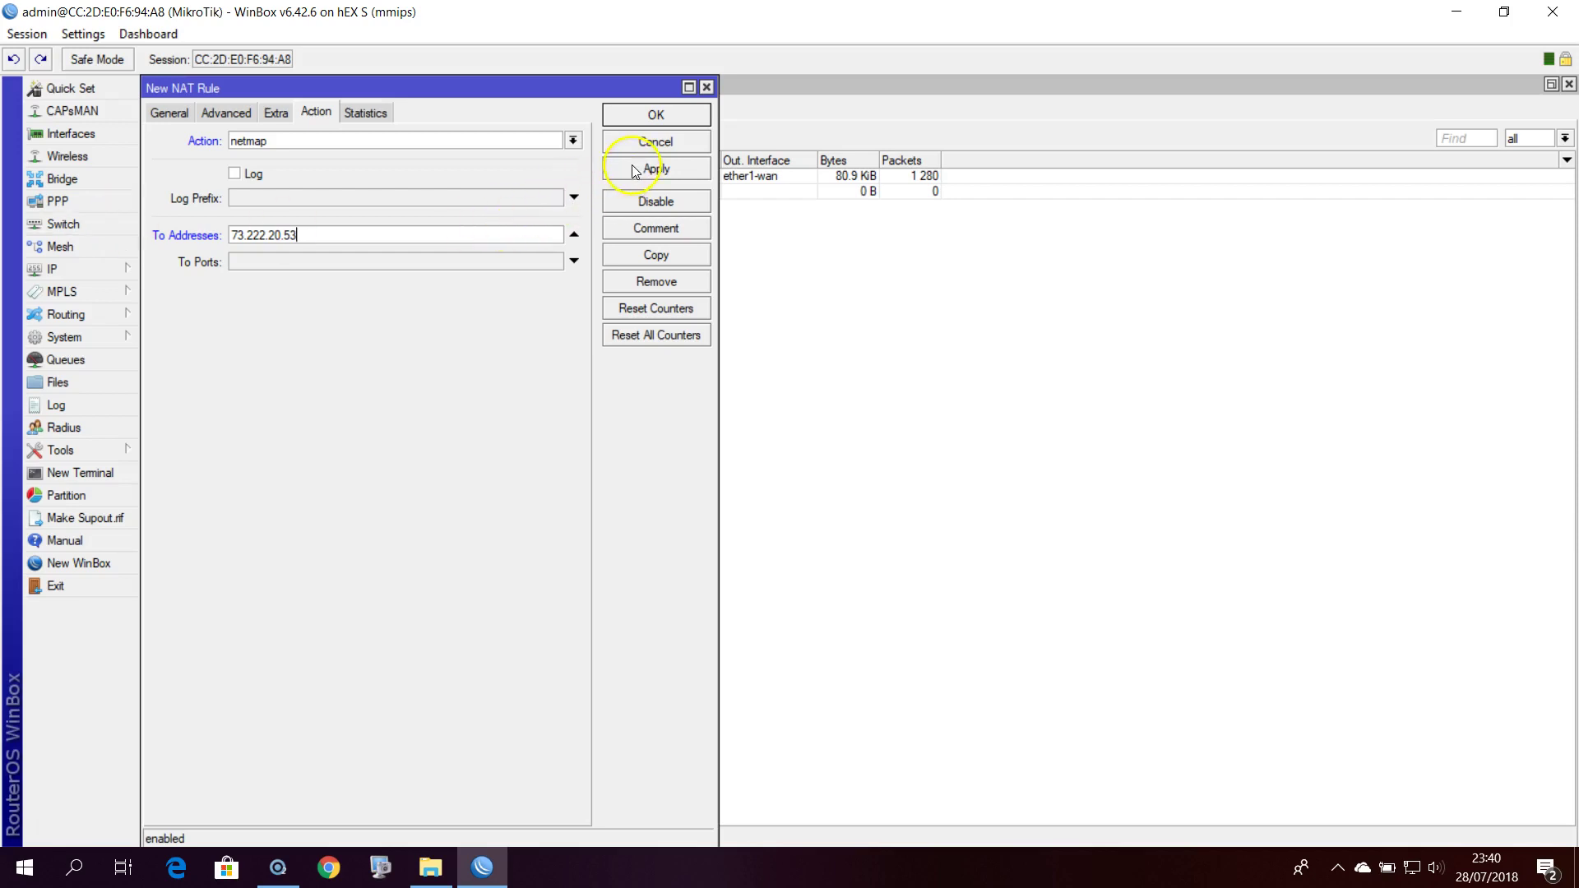
pyautogui.click(656, 114)
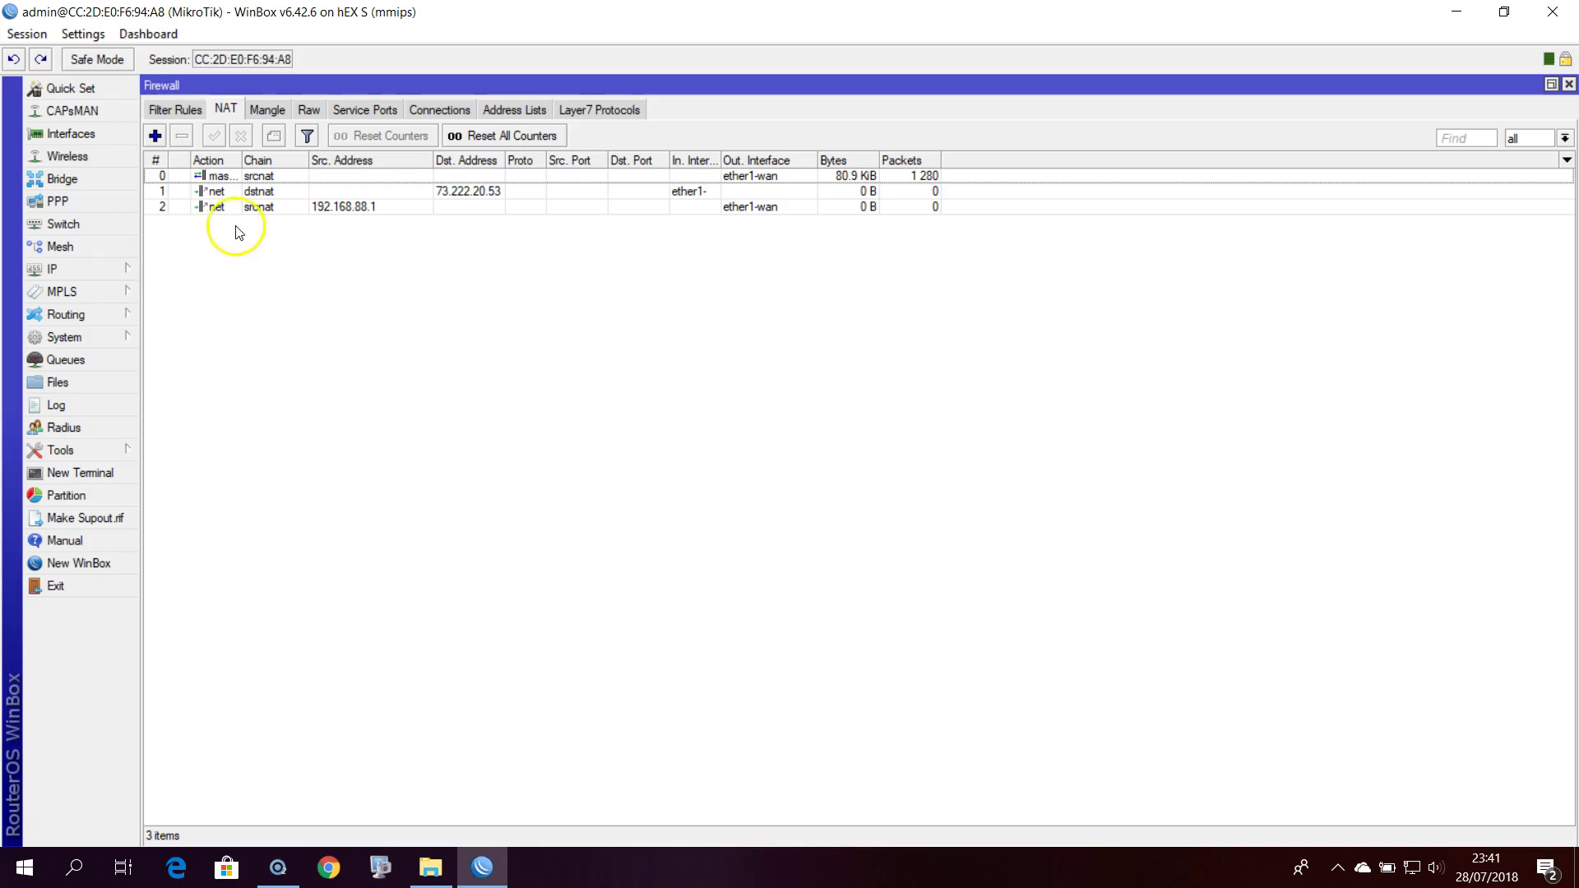
# - Open the dstnat netmap rule and append the /24 prefix to its destination address
pyautogui.doubleClick(219, 201)
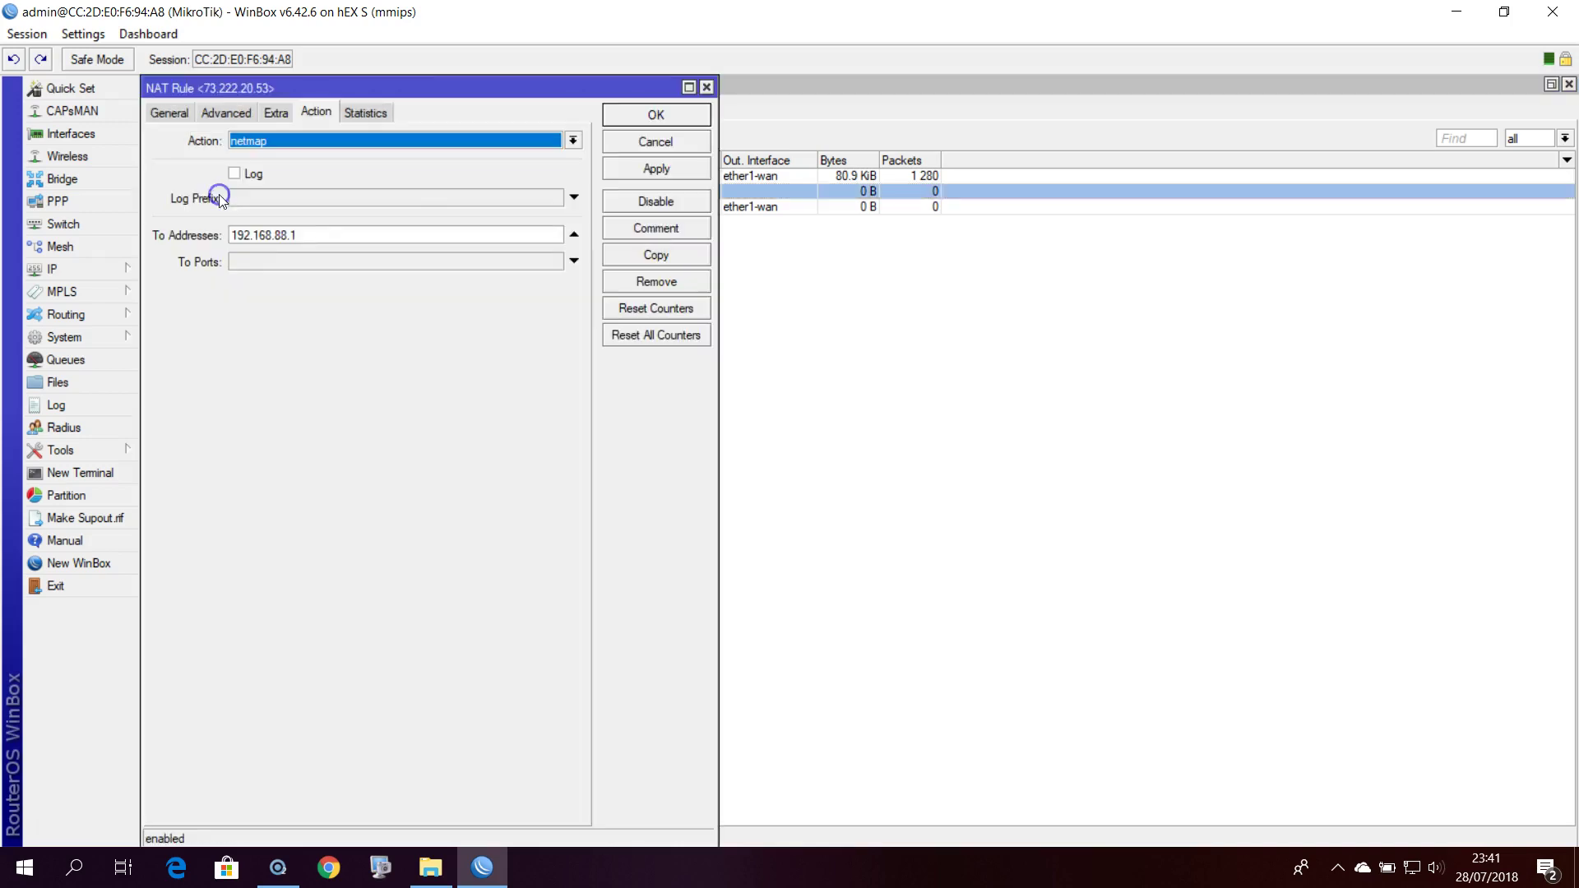
pyautogui.click(164, 110)
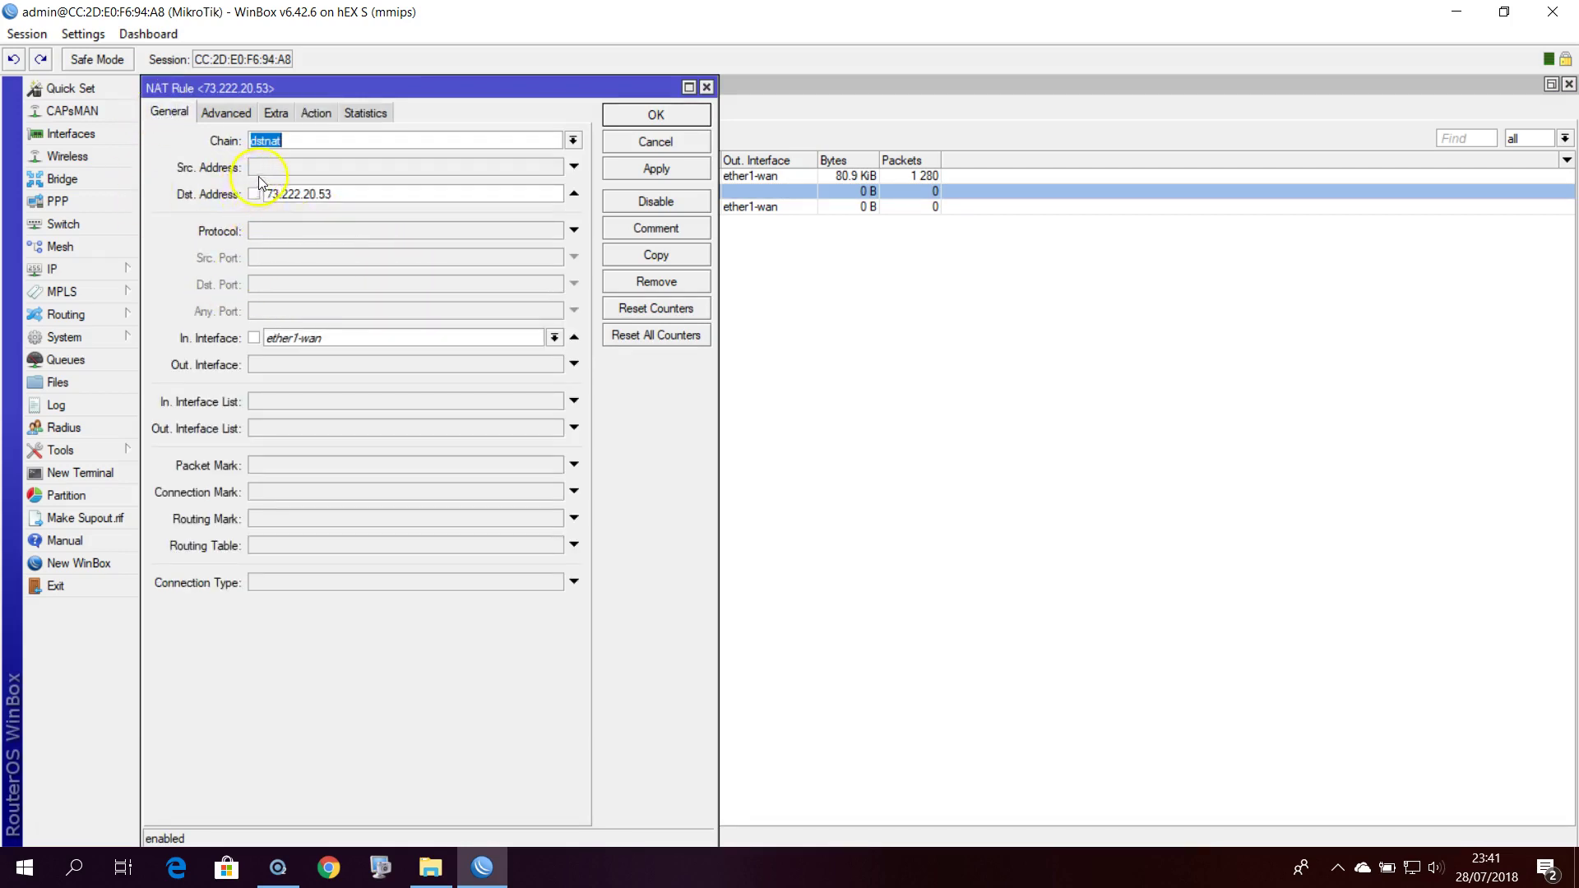
pyautogui.click(346, 194)
pyautogui.write('/24')
# - Change the dstnat rule's netmap target address to the subnet 192.168.88.0/24
pyautogui.click(316, 112)
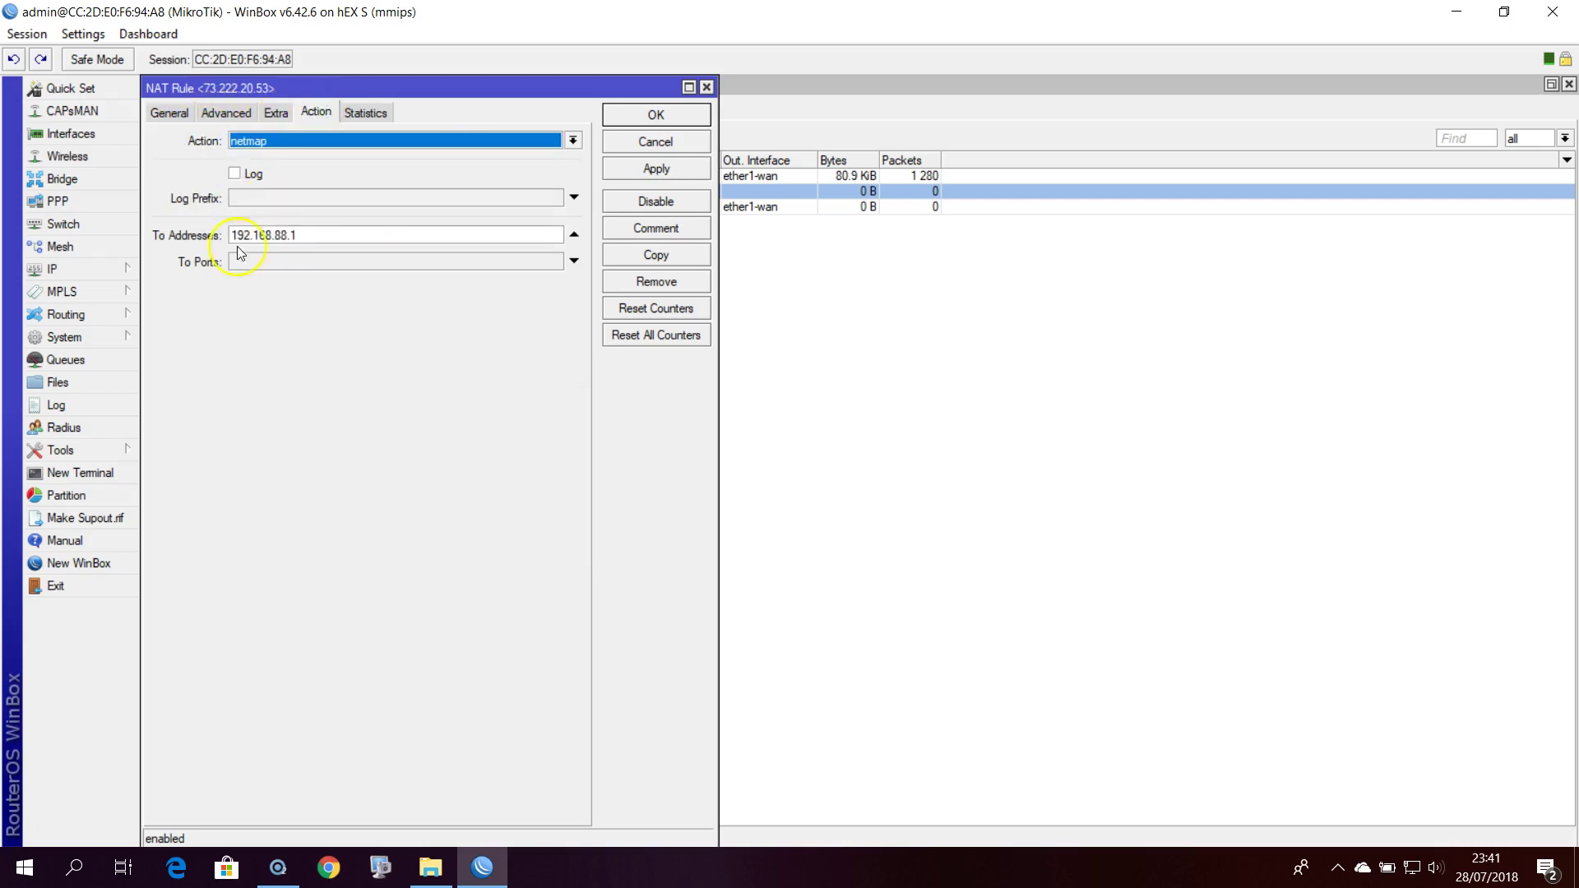
pyautogui.press('Left')
pyautogui.click(316, 235)
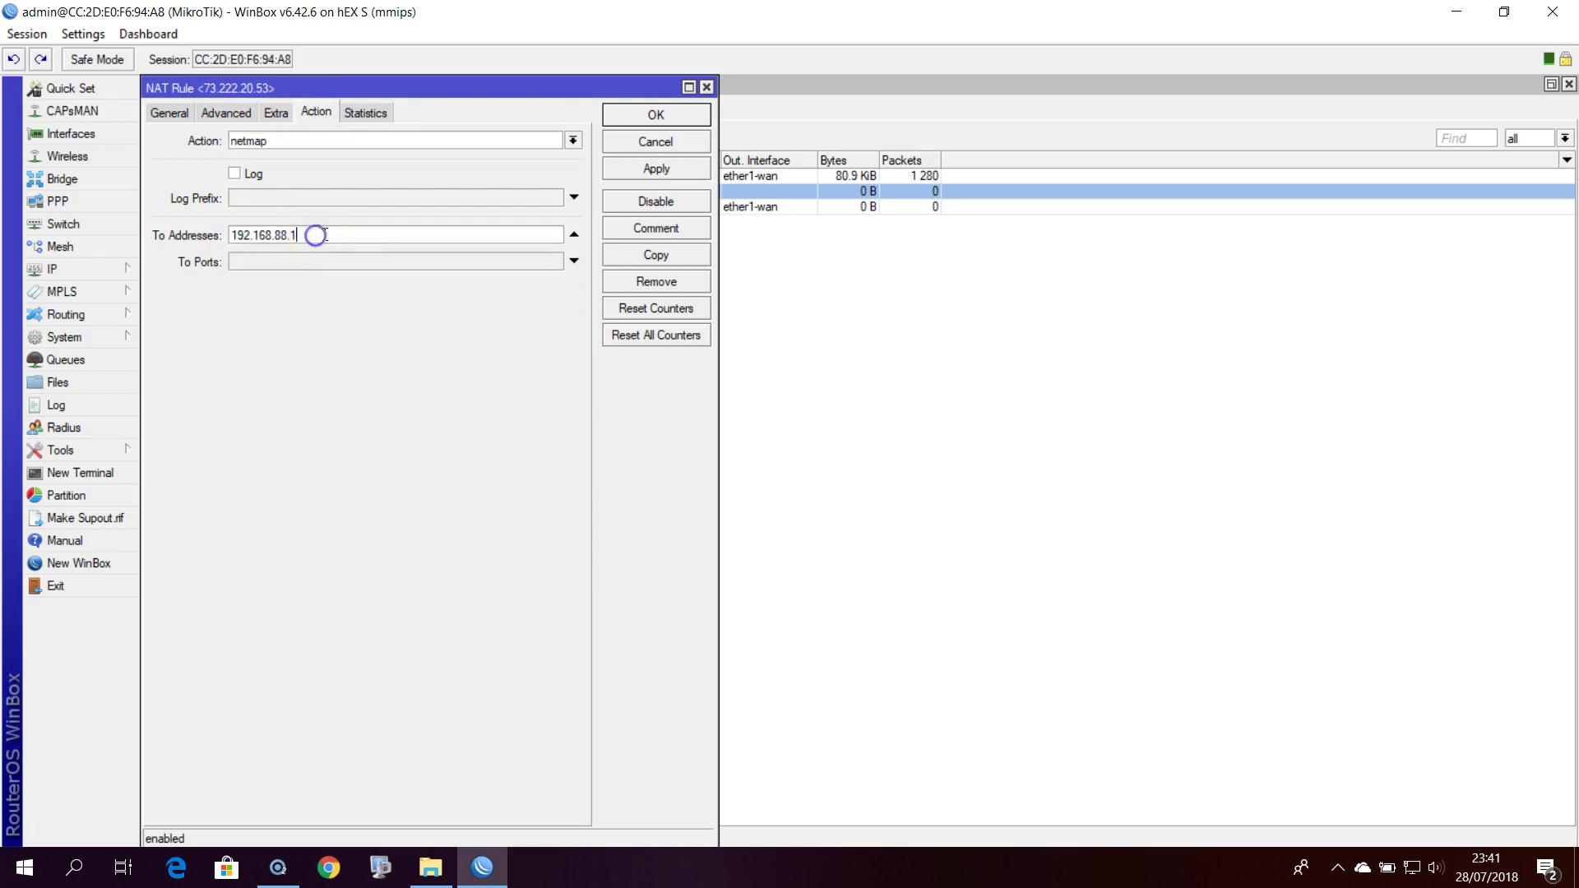
pyautogui.press('BackSpace')
pyautogui.write('0/24')
# - Correct the dstnat rule's destination address to the subnet 73.222.20.0/24 and save the rule
pyautogui.click(169, 113)
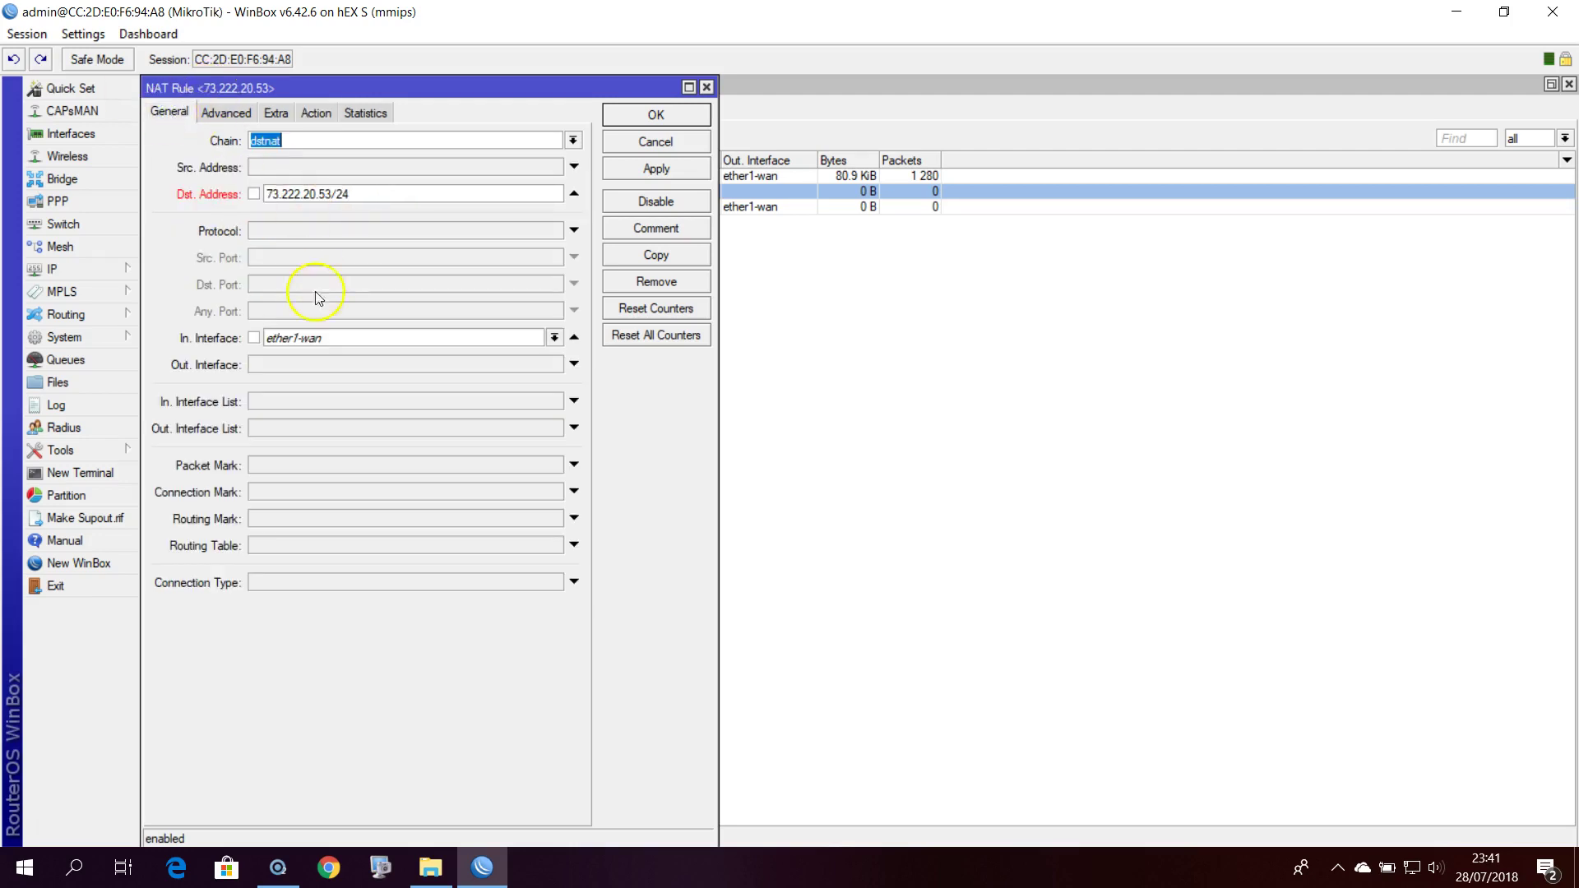
pyautogui.click(334, 192)
pyautogui.press('BackSpace')
pyautogui.press('BackSpace')
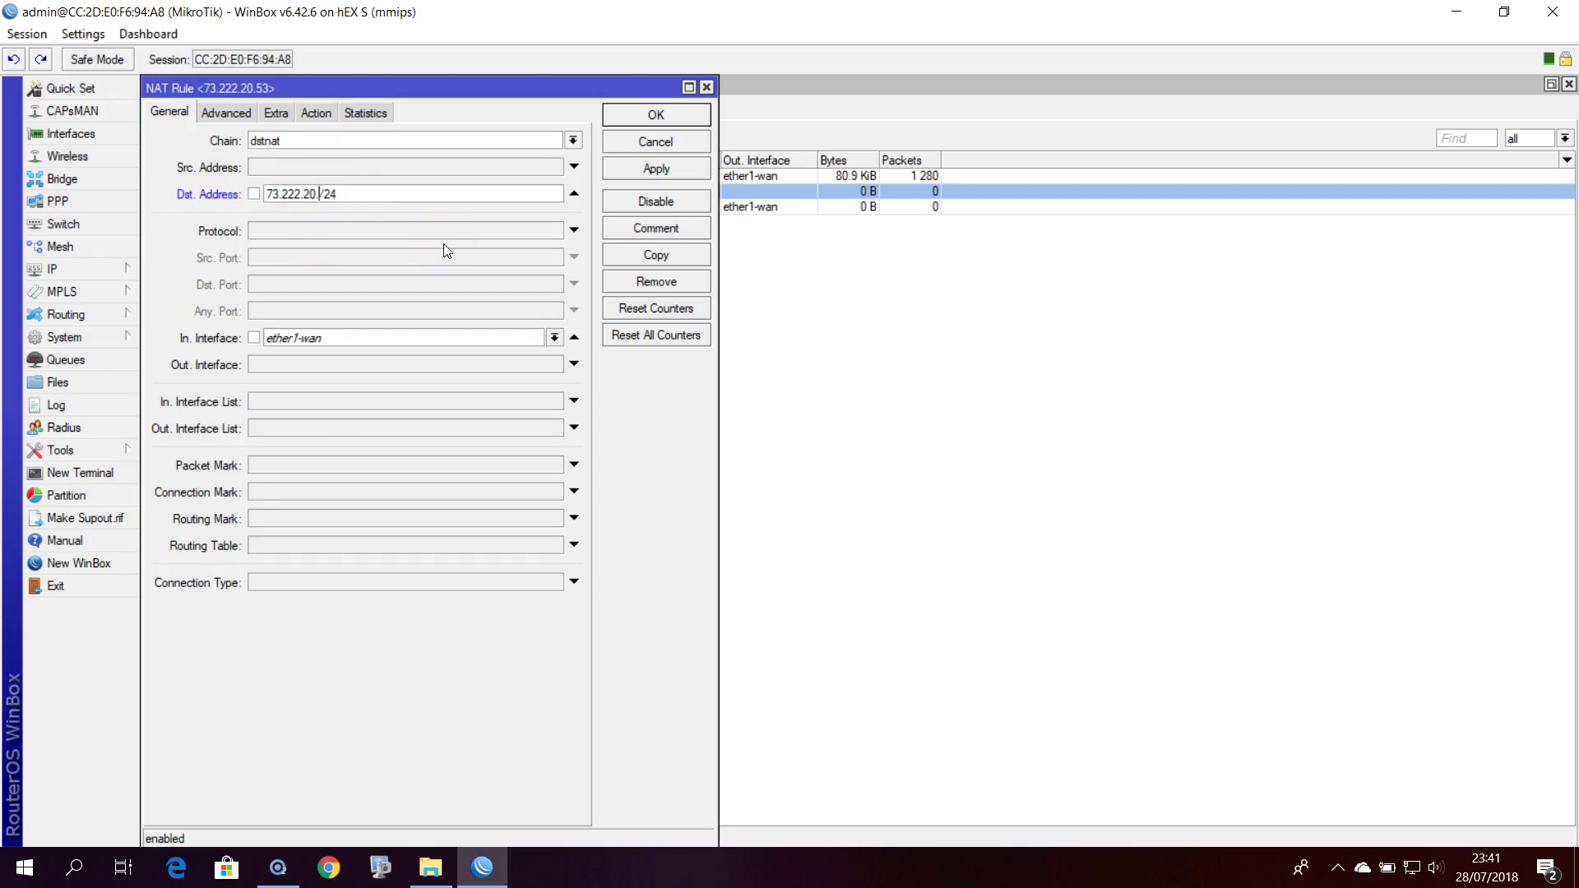
pyautogui.write('0')
pyautogui.click(632, 172)
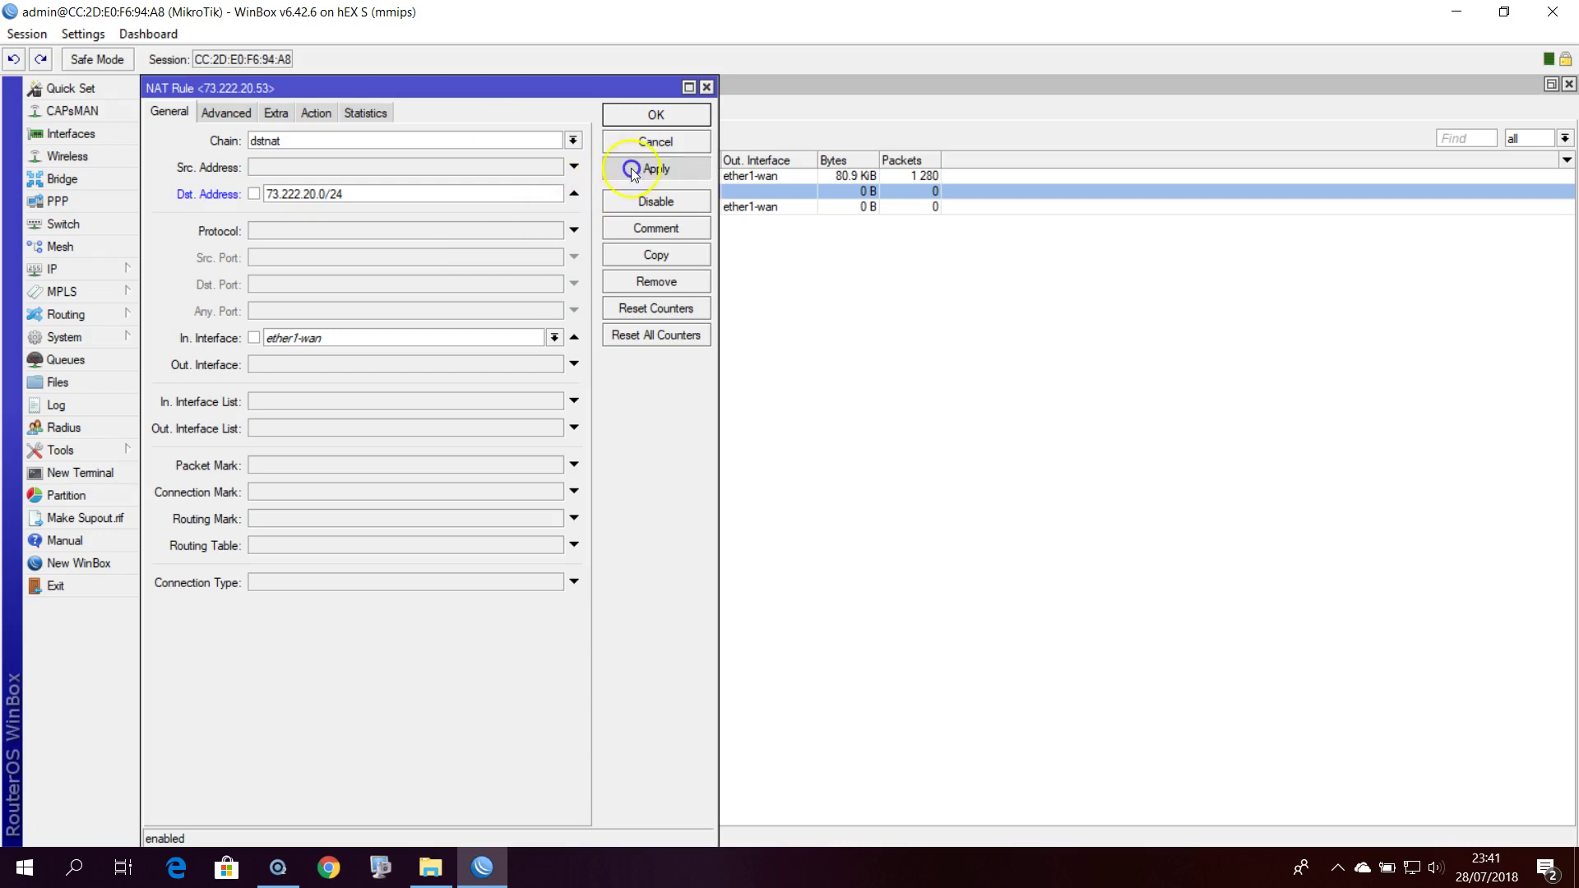
pyautogui.click(655, 113)
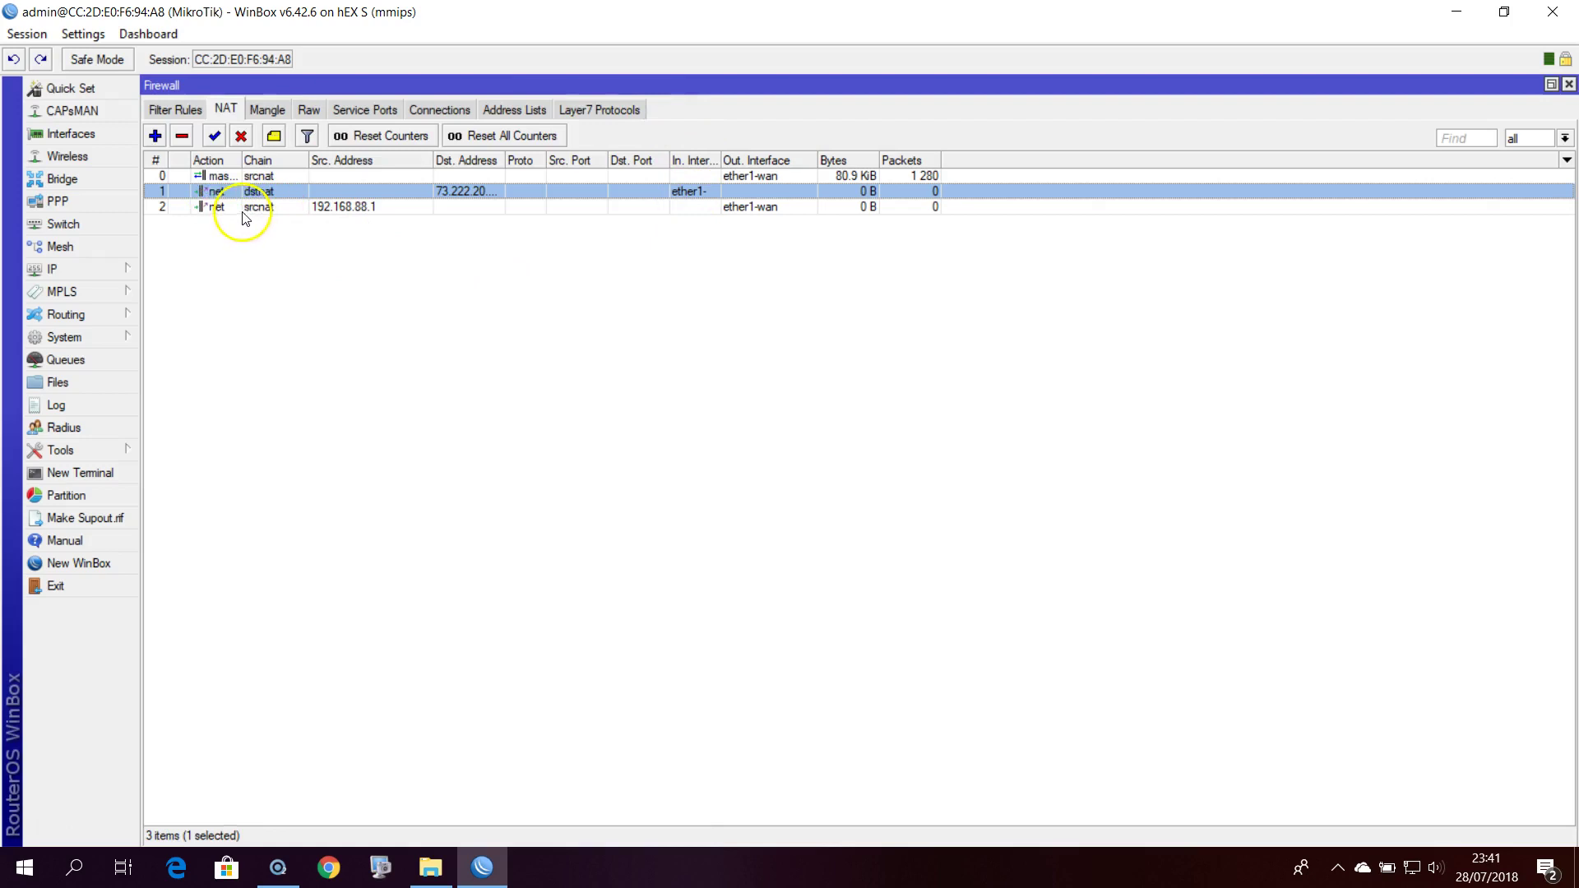
# - Open the srcnat netmap rule and change its source address to the subnet 192.168.88.0/24
pyautogui.doubleClick(220, 207)
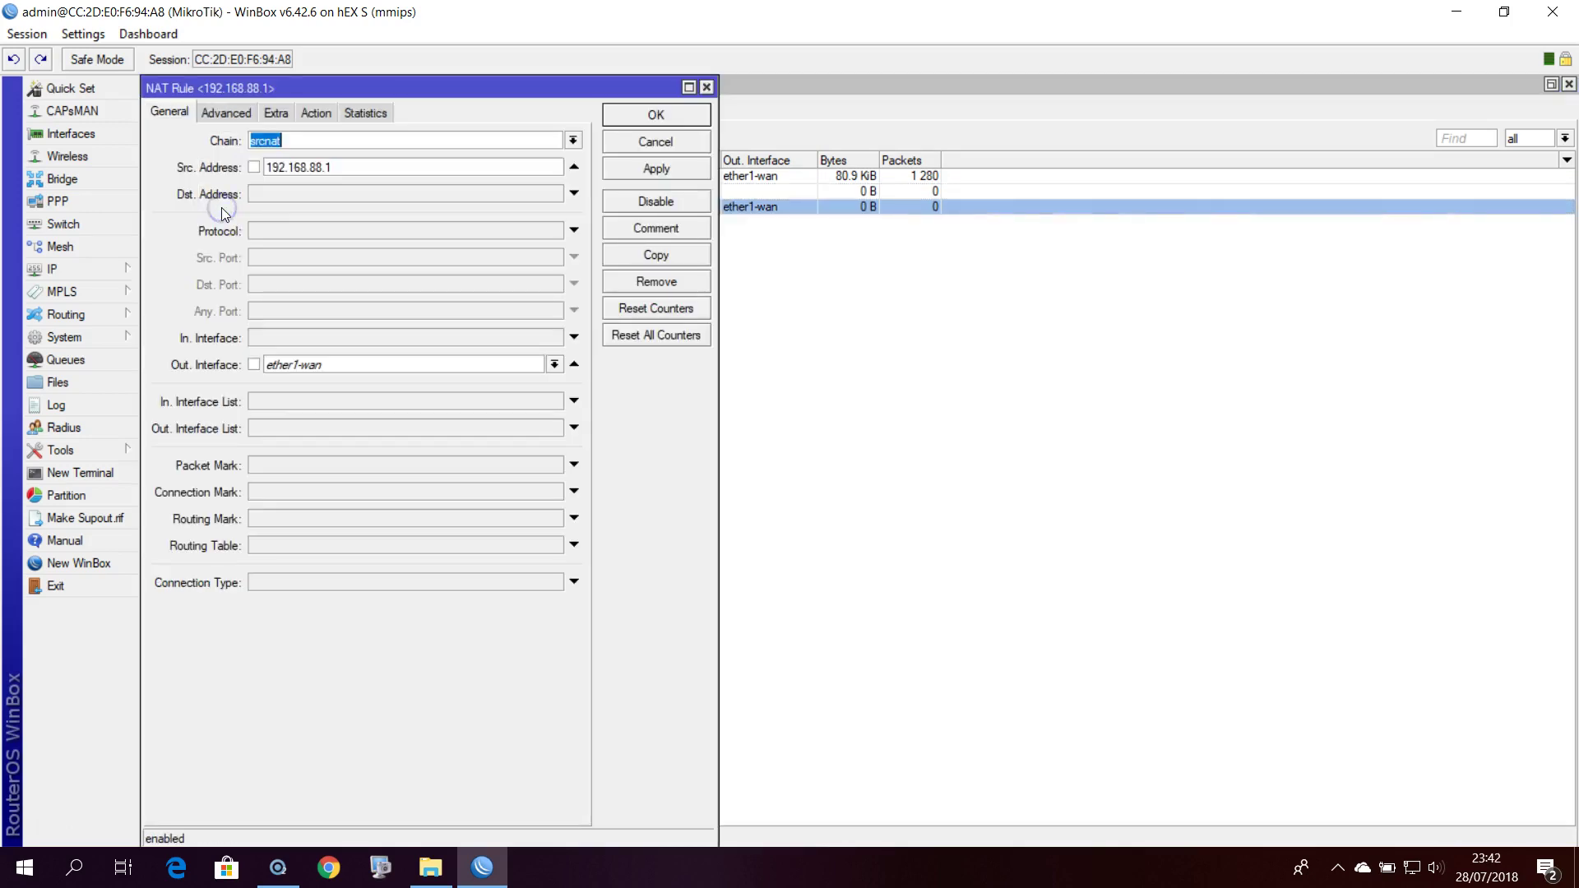
pyautogui.click(339, 167)
pyautogui.press('BackSpace')
pyautogui.write('0/24')
# - Save the srcnat rule with netmap target address 73.222.20.0/24, and widen the Dst. Address column in the NAT rule list
pyautogui.click(317, 113)
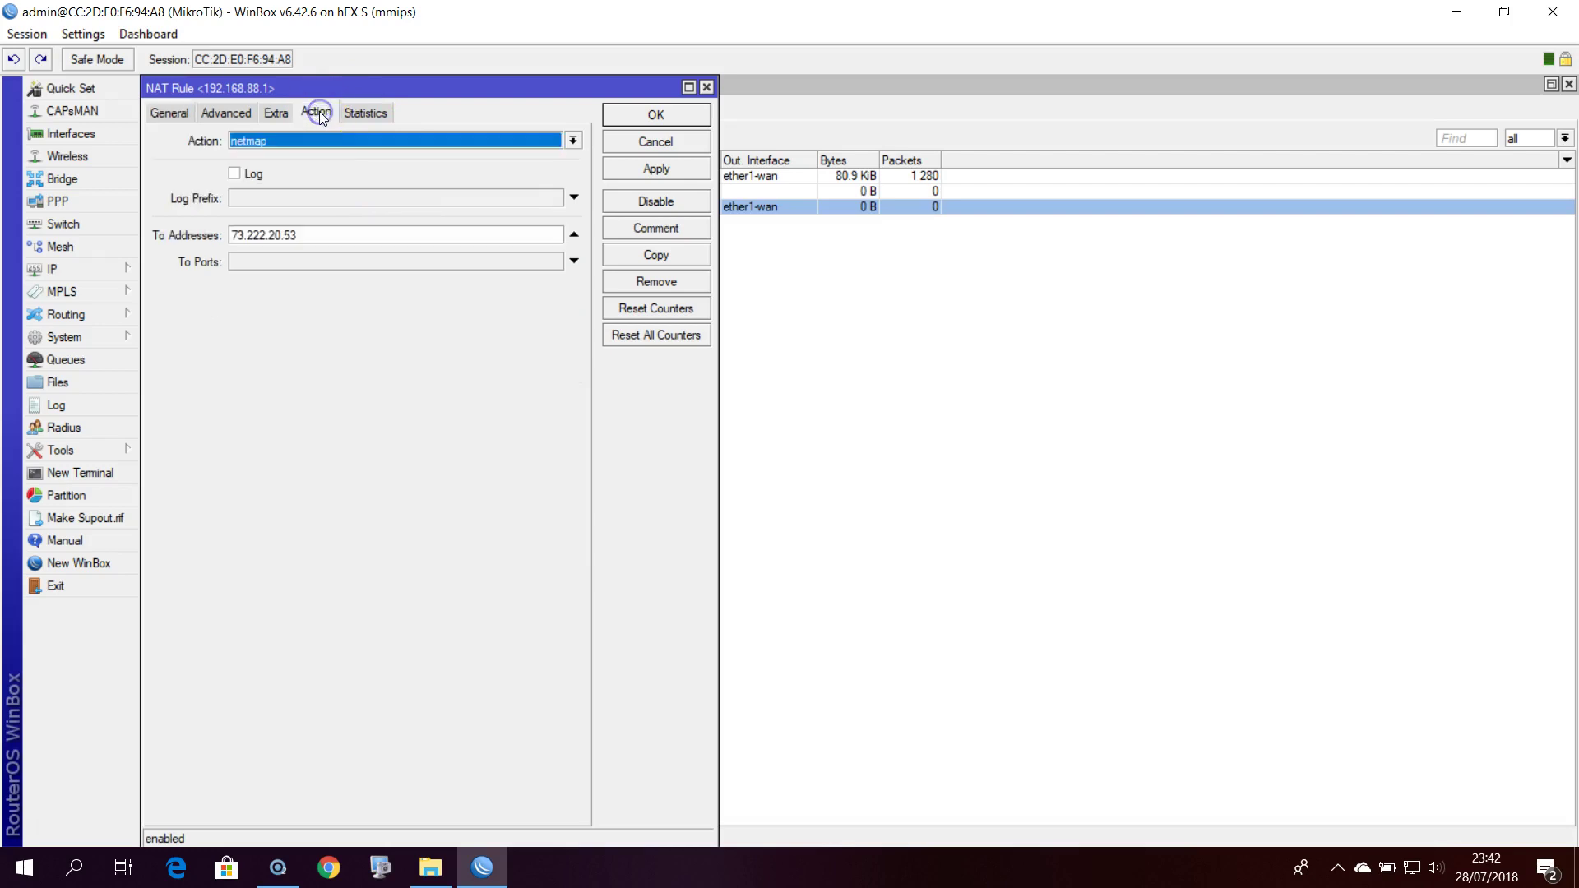
pyautogui.click(298, 235)
pyautogui.press('BackSpace')
pyautogui.press('BackSpace')
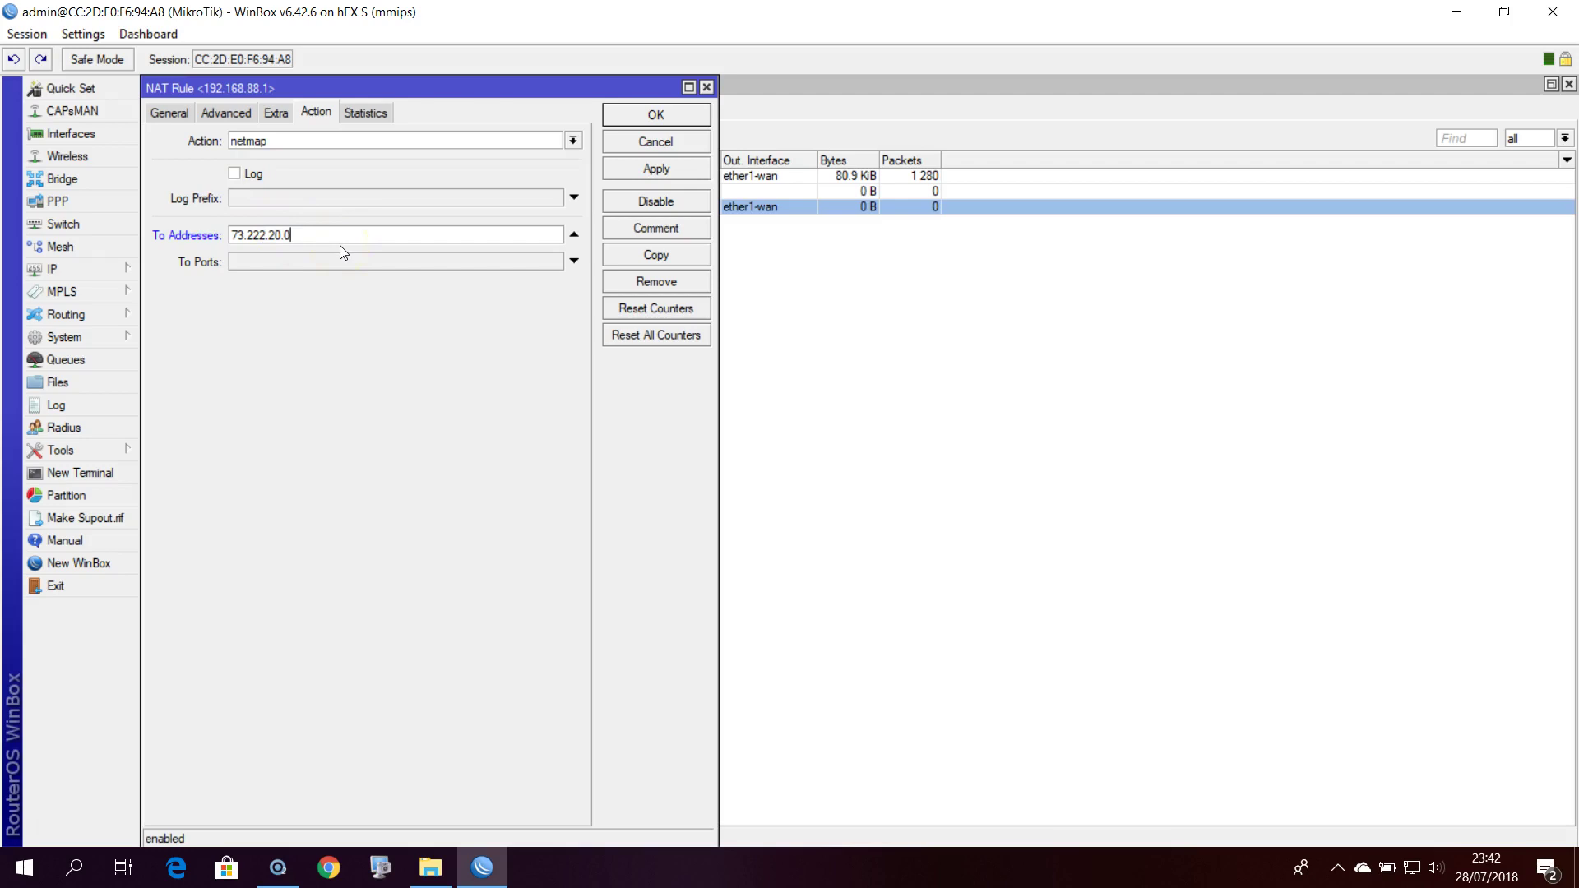
pyautogui.write('0/24')
pyautogui.click(656, 169)
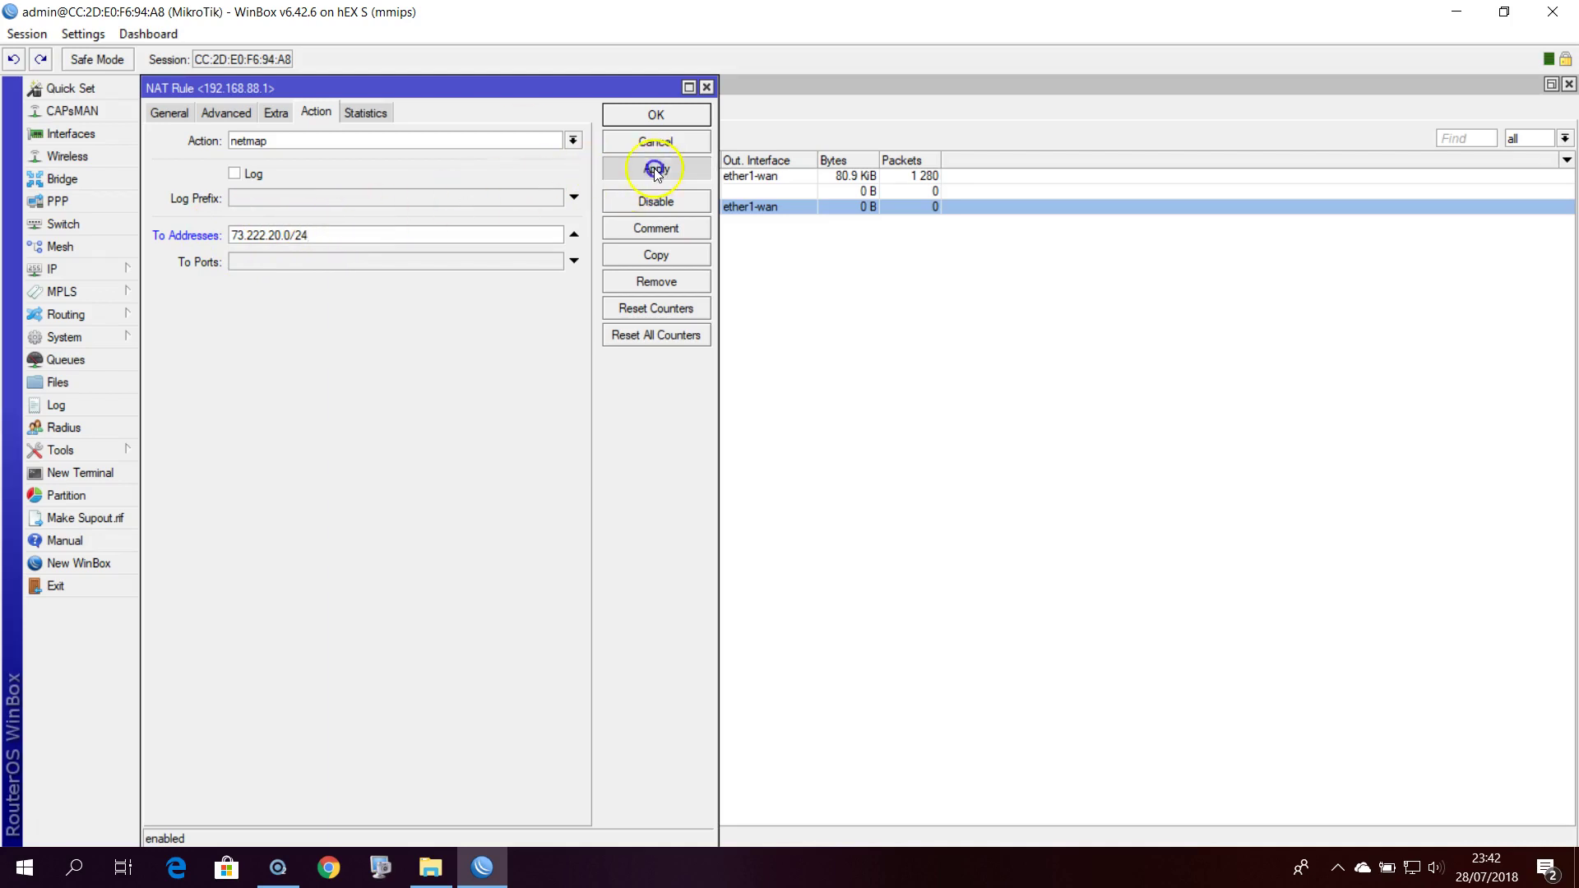
pyautogui.click(655, 114)
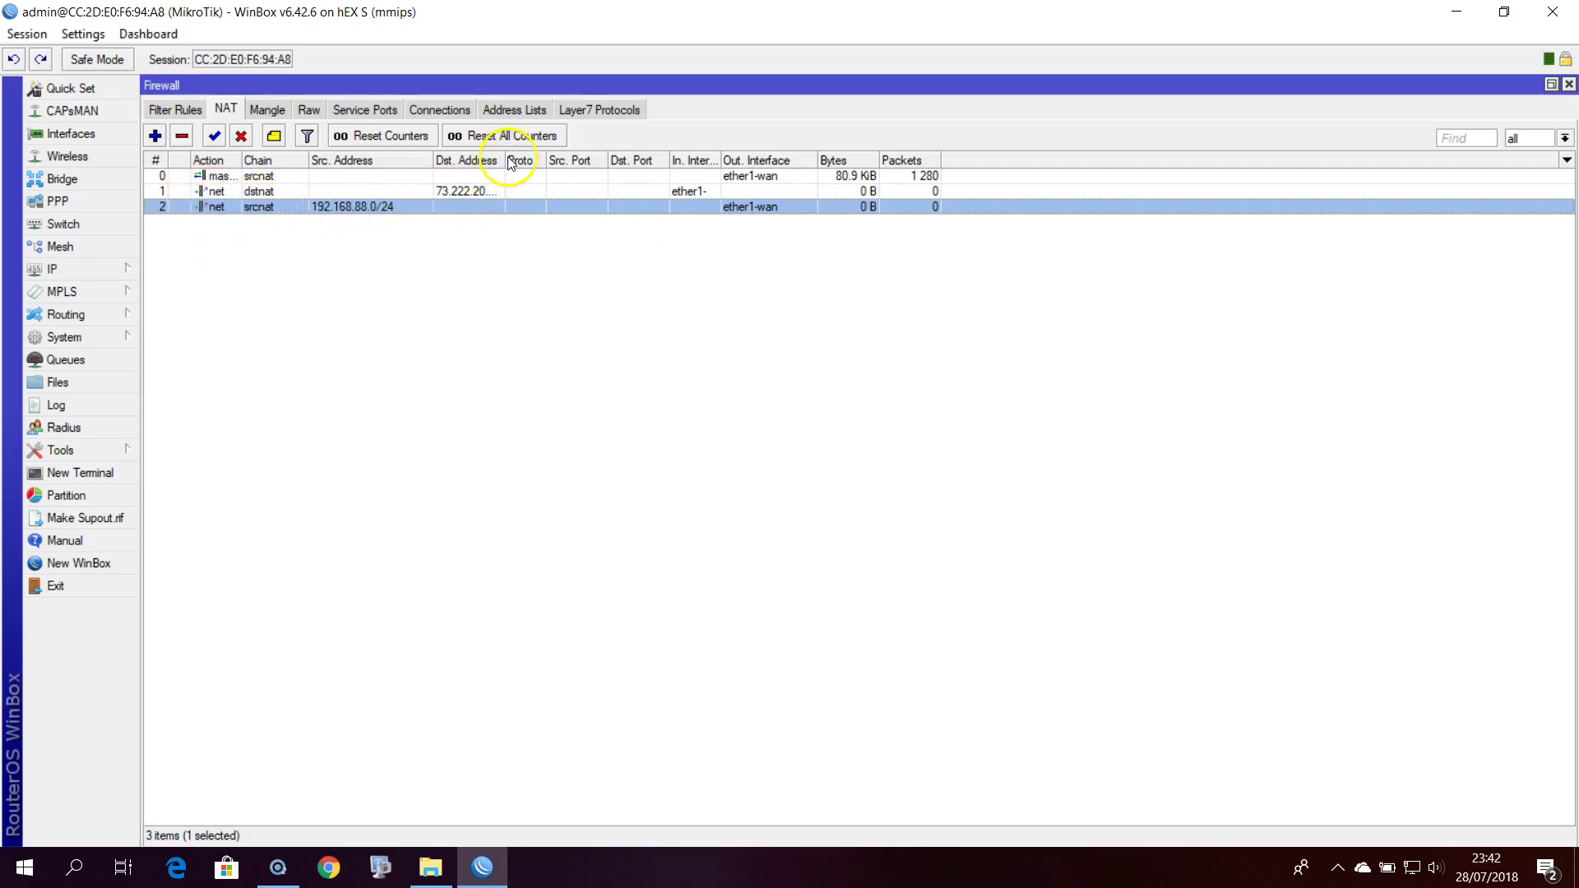
pyautogui.moveTo(505, 160); pyautogui.dragTo(559, 159)
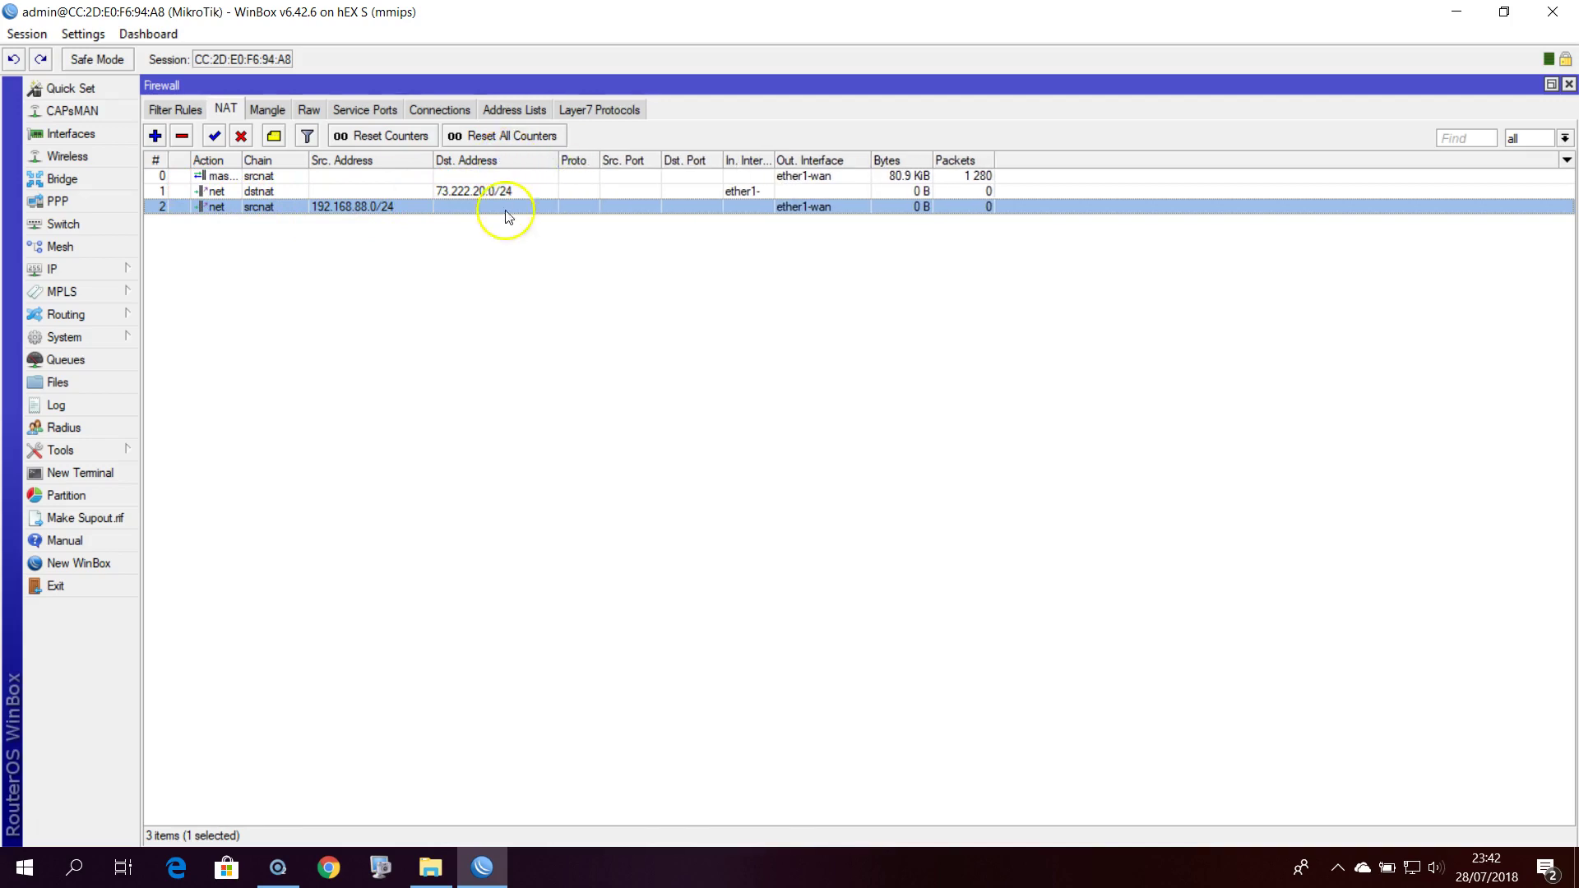